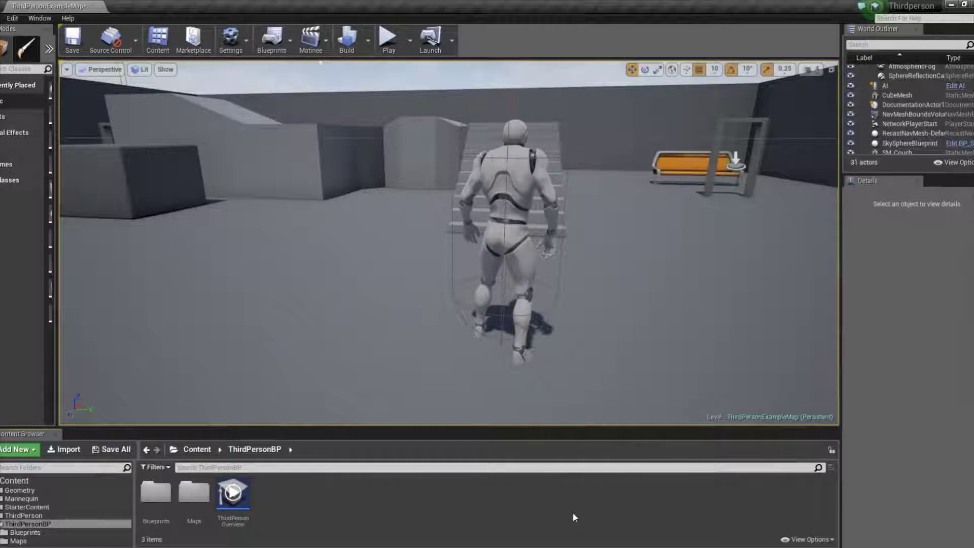
Step: Create an Actor-based Blueprint class named LevelLoad in the ThirdPersonBP folder
{"action": "right_click", "coordinate": [284, 510]}
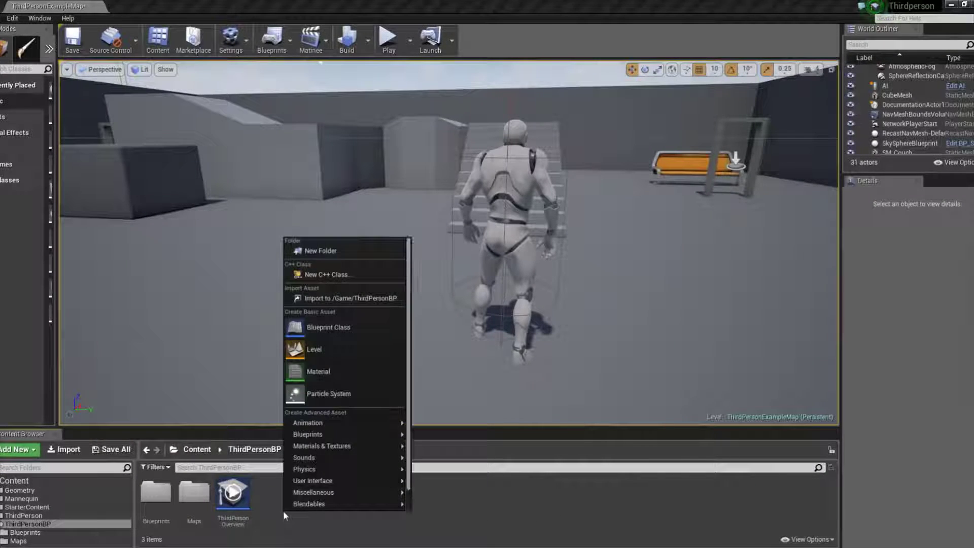
{"action": "left_click", "coordinate": [329, 327]}
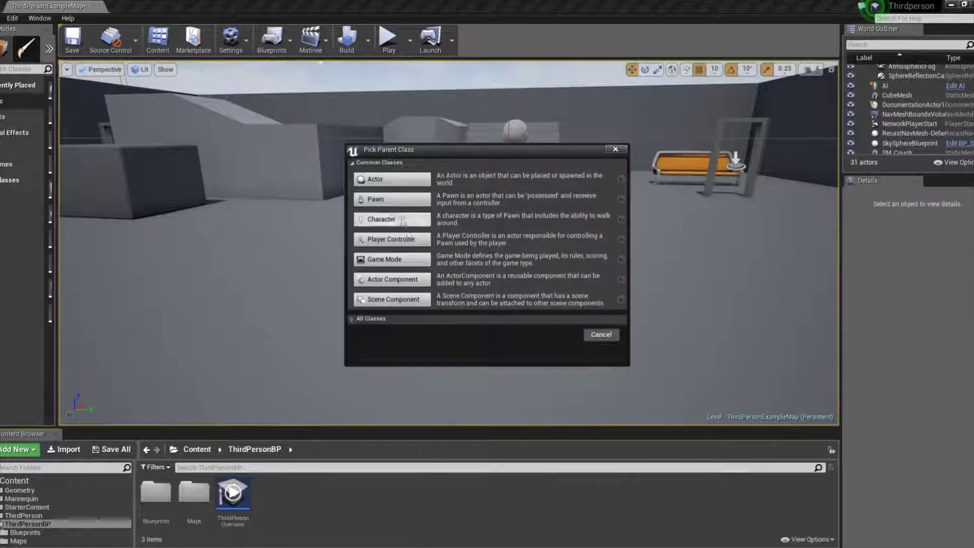
{"action": "left_click", "coordinate": [391, 179]}
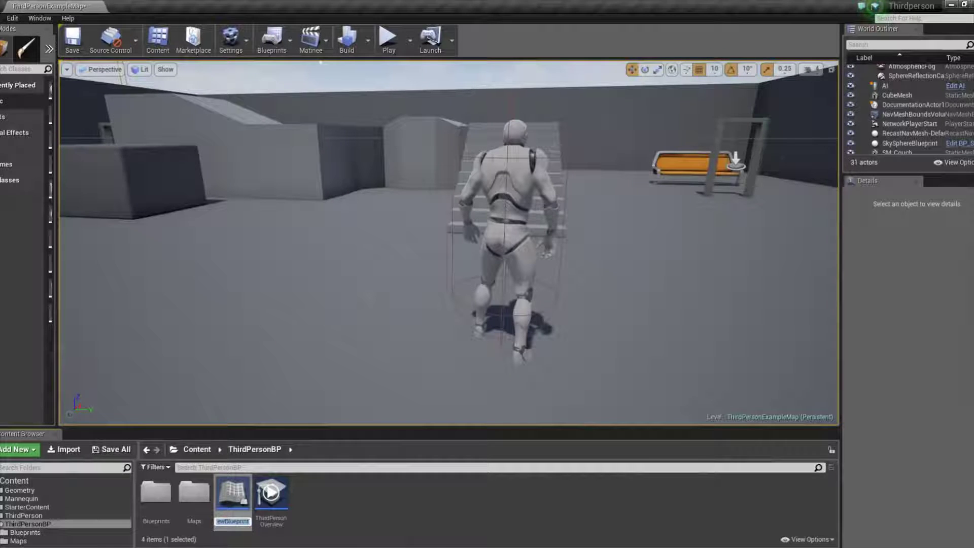
{"action": "key", "text": "BackSpace"}
{"action": "type", "text": "Load"}
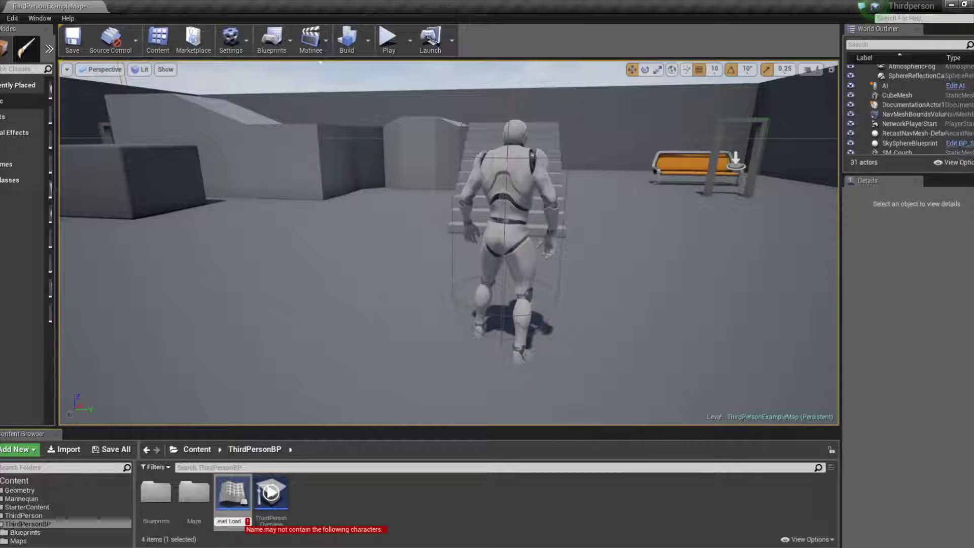
{"action": "key", "text": "BackSpace"}
{"action": "key", "text": "Return"}
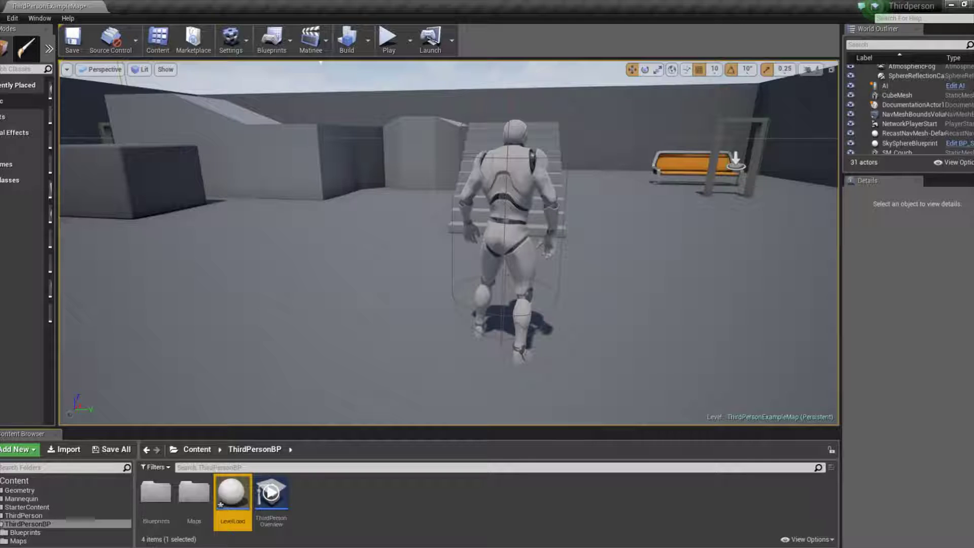
Step: Open LevelLoad docked as an editor tab and add a Box Collision component named Box
{"action": "double_click", "coordinate": [249, 510]}
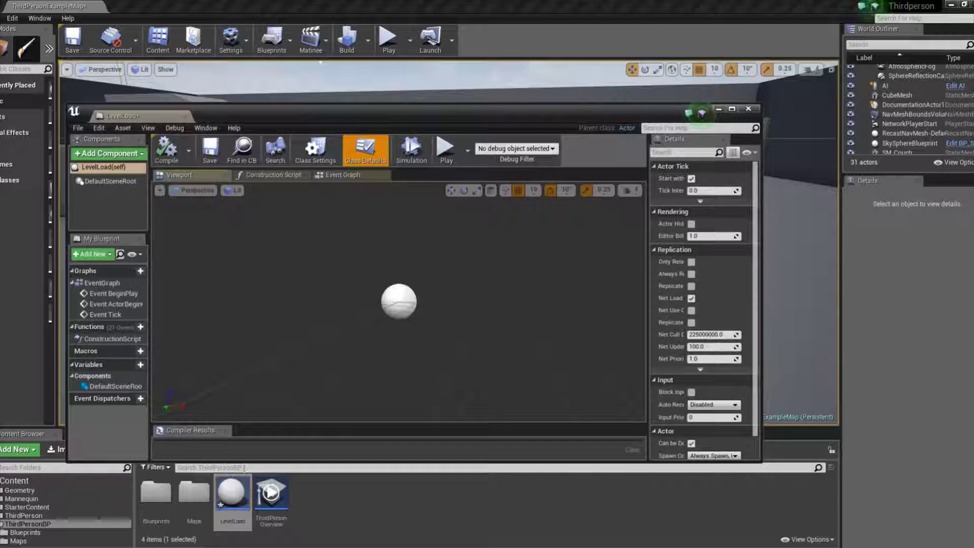
{"action": "left_click_drag", "start_coordinate": [121, 116], "coordinate": [147, 7]}
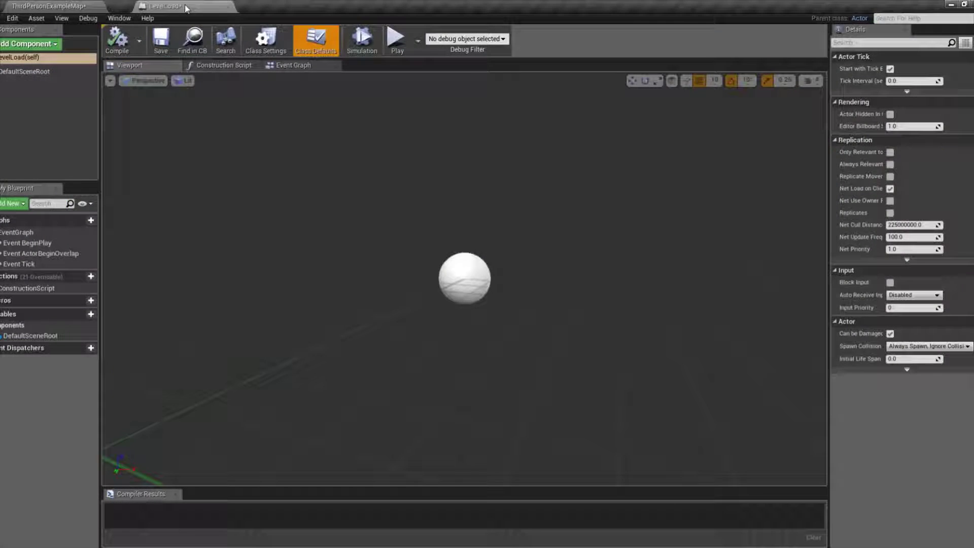
{"action": "left_click", "coordinate": [43, 44]}
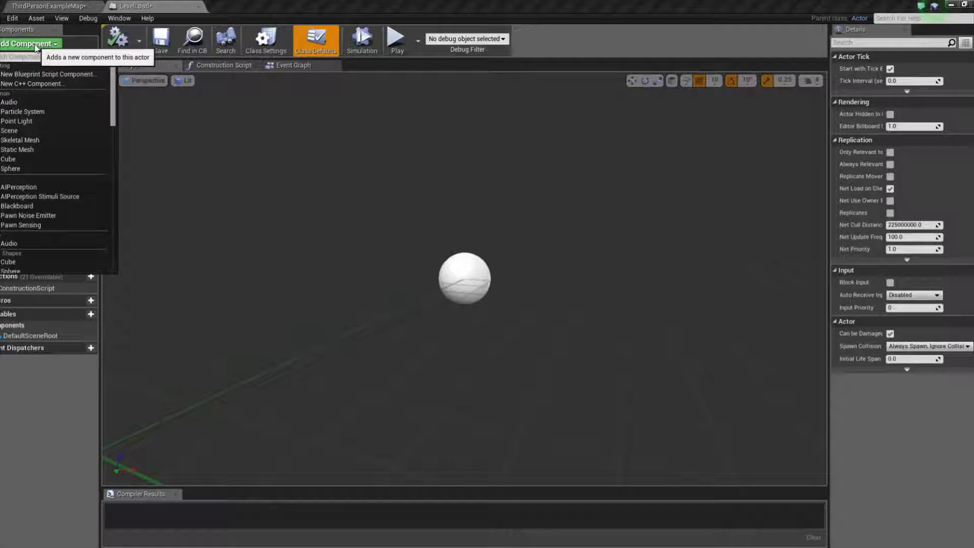
{"action": "scroll", "coordinate": [80, 173], "scroll_direction": "down", "scroll_amount": 3}
{"action": "scroll", "coordinate": [80, 179], "scroll_direction": "down", "scroll_amount": 3}
{"action": "scroll", "coordinate": [79, 180], "scroll_direction": "down", "scroll_amount": 1}
{"action": "left_click", "coordinate": [48, 186]}
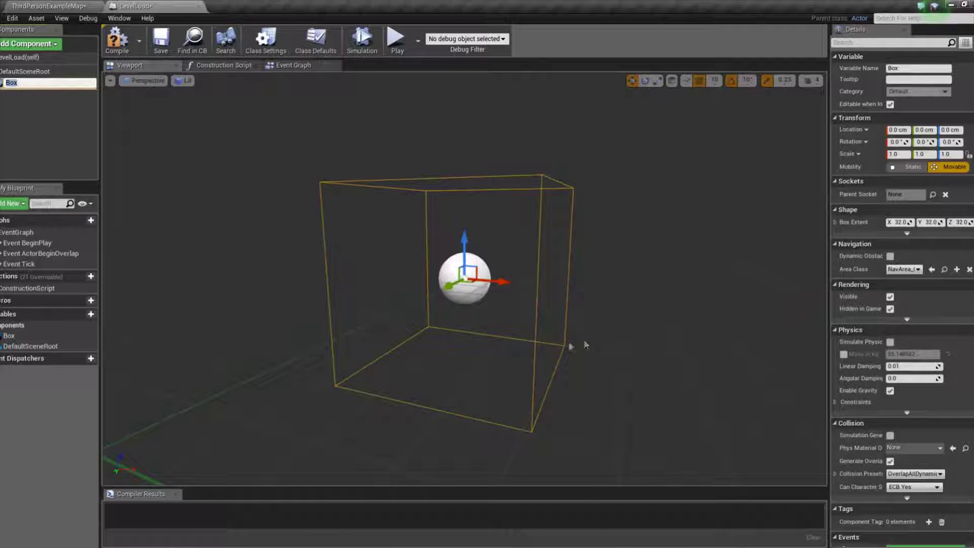
{"action": "key", "text": "Return"}
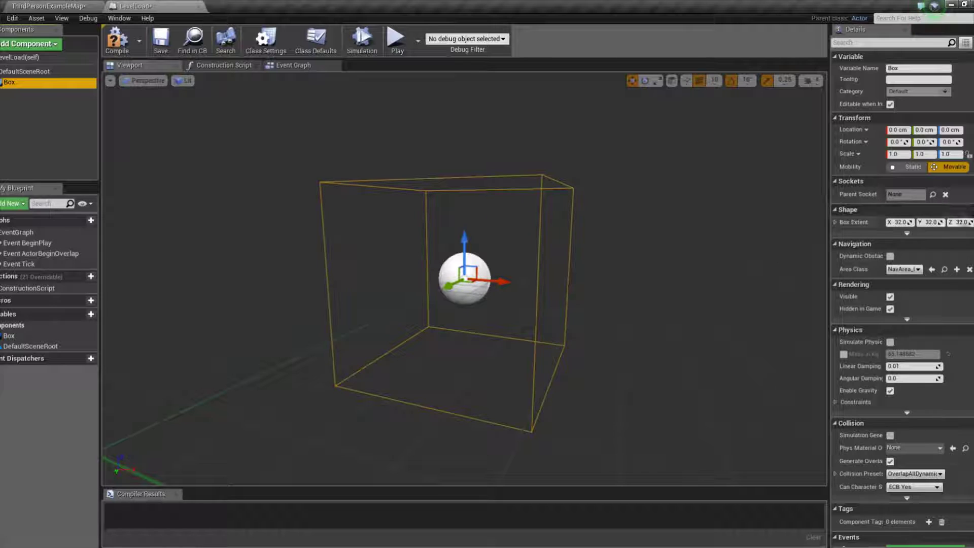
Step: Set the Box extent to X 50, Y 50 and Z 15.4
{"action": "mouse_move", "coordinate": [961, 222]}
{"action": "left_mouse_down"}
{"action": "mouse_move", "coordinate": [943, 222]}
{"action": "mouse_move", "coordinate": [946, 236]}
{"action": "left_mouse_up"}
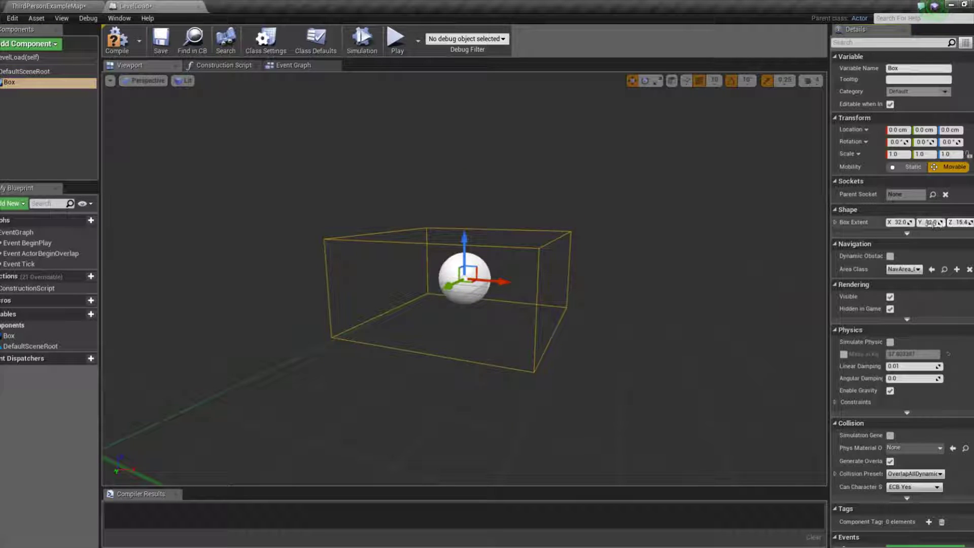
{"action": "left_click_drag", "start_coordinate": [931, 222], "coordinate": [931, 224]}
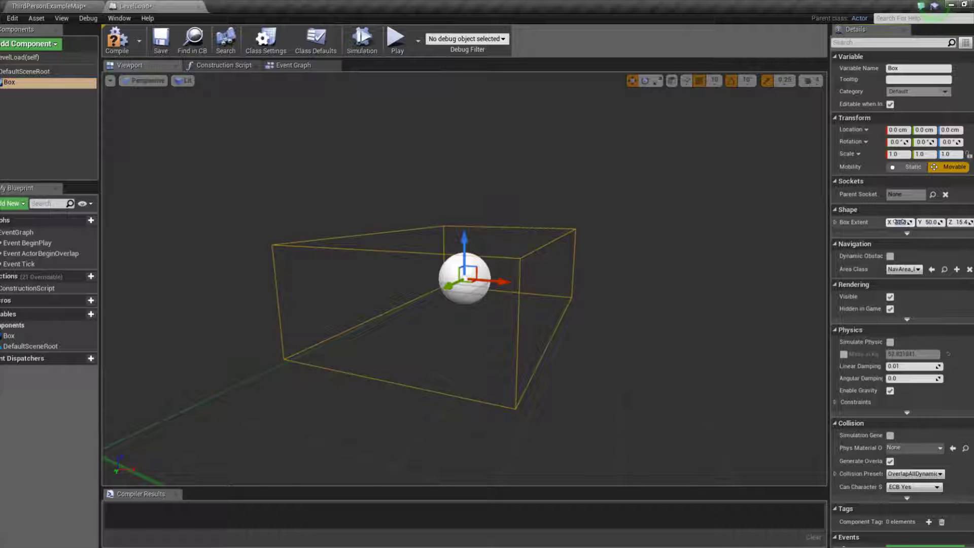
{"action": "left_click_drag", "start_coordinate": [898, 221], "coordinate": [900, 217]}
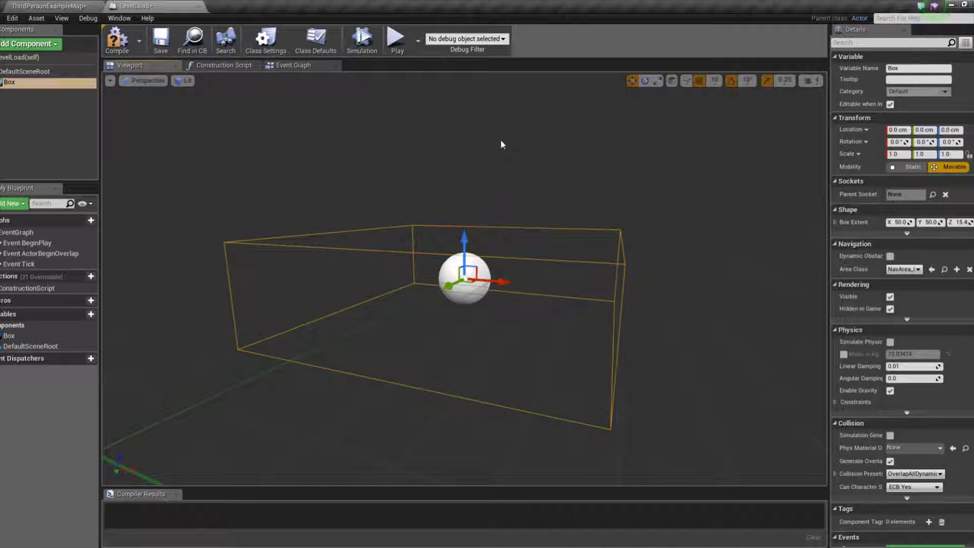
{"action": "left_click", "coordinate": [297, 66]}
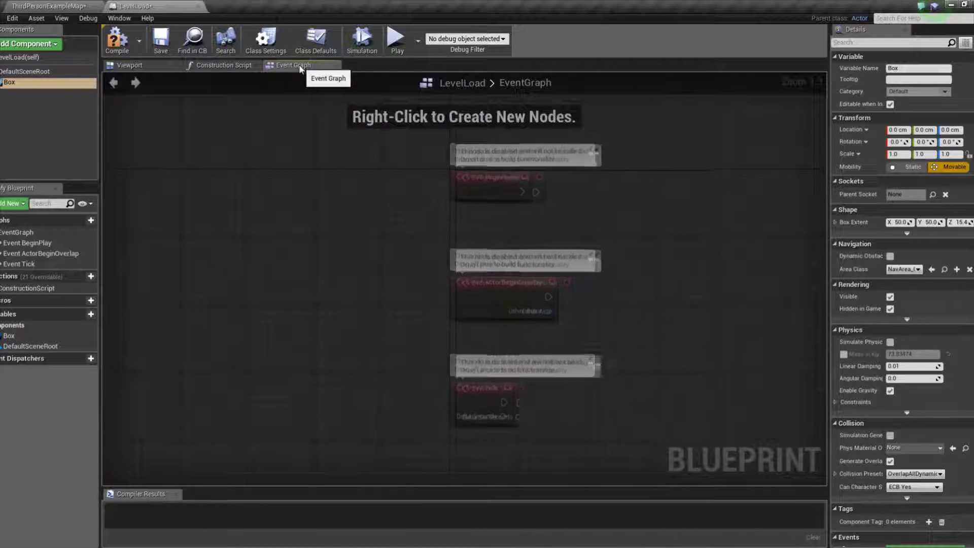
Step: Delete the three default event nodes and add the Box's On Component Begin Overlap event
{"action": "left_click_drag", "start_coordinate": [389, 163], "coordinate": [554, 394]}
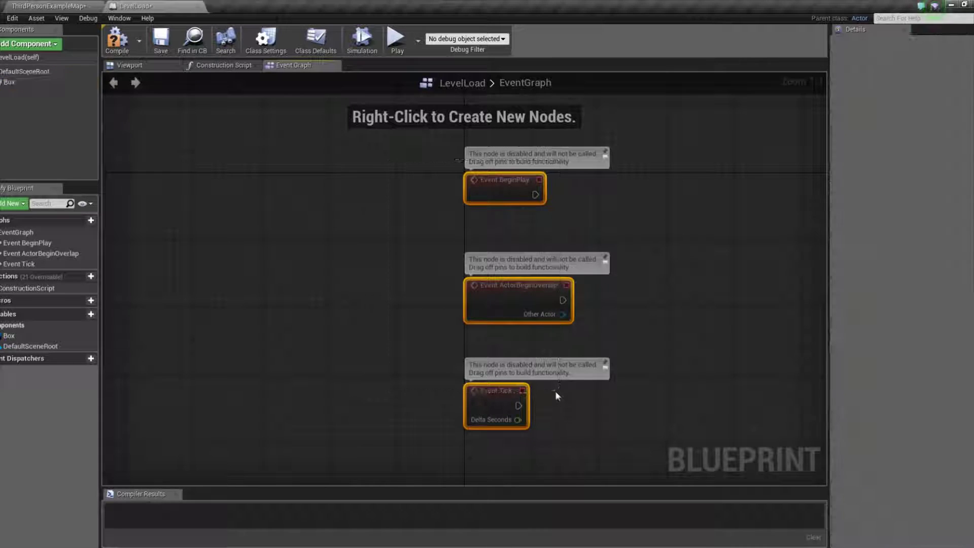
{"action": "key", "text": "Delete"}
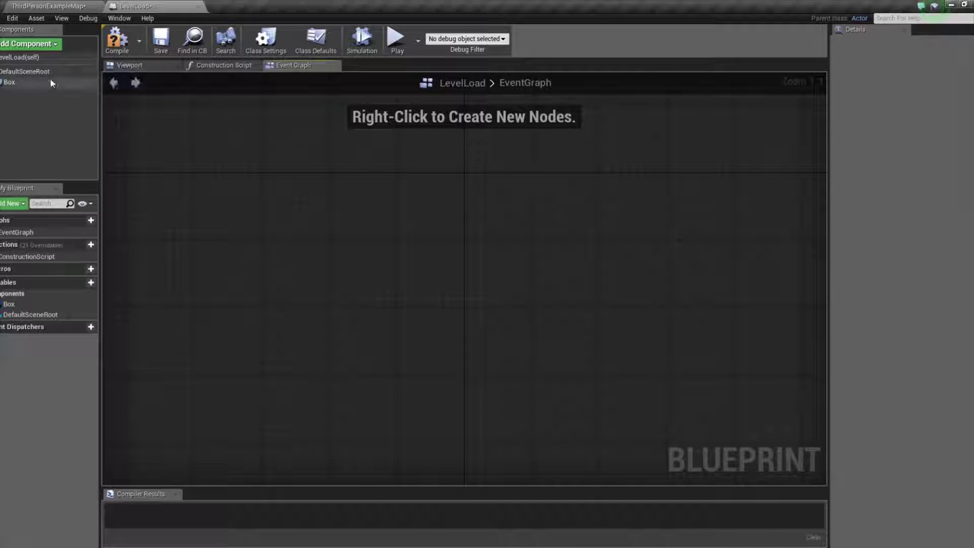
{"action": "left_click", "coordinate": [47, 81]}
{"action": "right_click", "coordinate": [404, 234]}
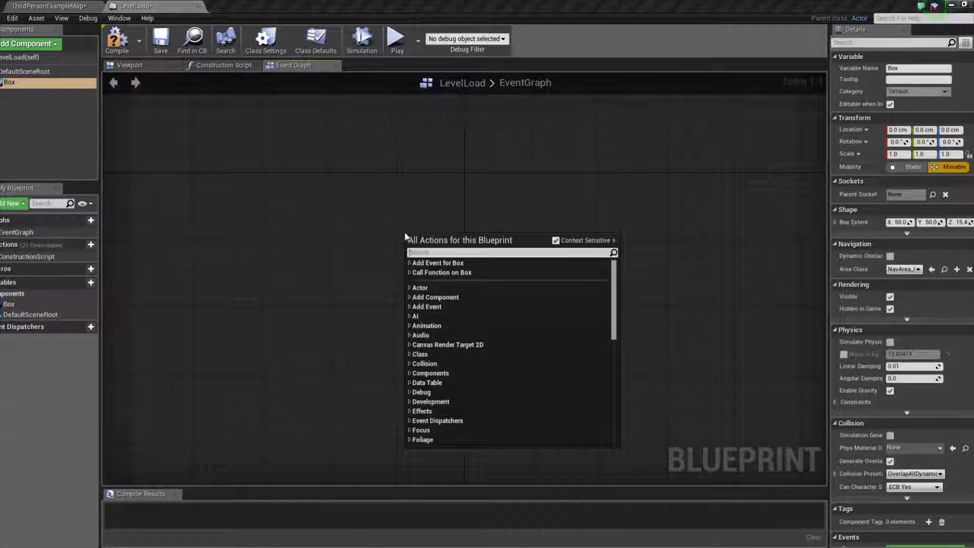
{"action": "left_click", "coordinate": [409, 265]}
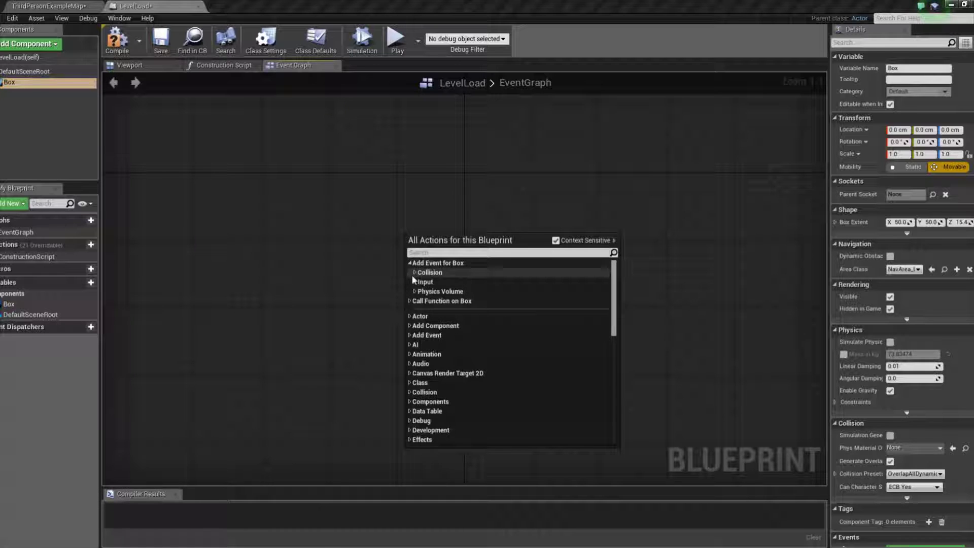
{"action": "left_click", "coordinate": [414, 275]}
{"action": "left_click", "coordinate": [448, 283]}
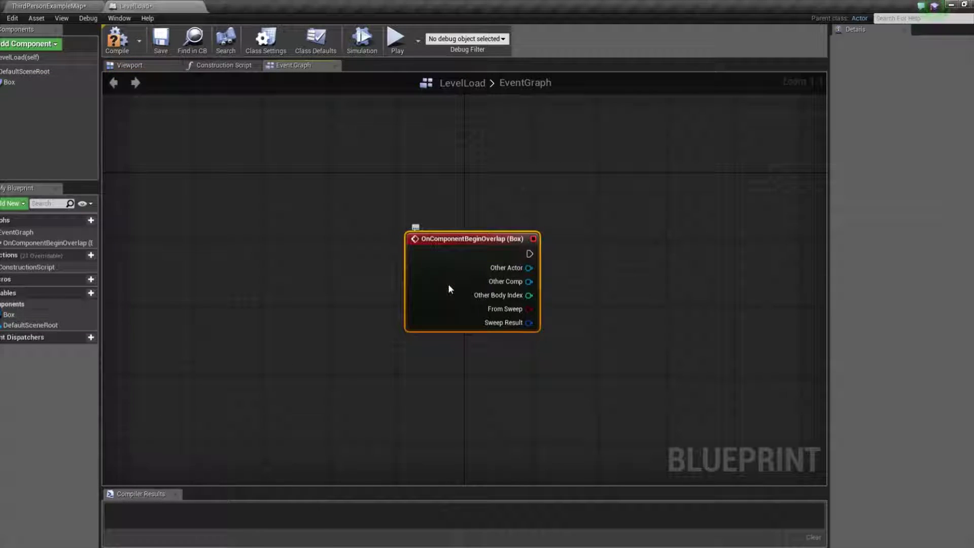
Step: Add a Cast To ThirdPersonCharacter after the overlap event, with Other Actor wired to Object
{"action": "left_click_drag", "start_coordinate": [529, 254], "coordinate": [583, 259]}
{"action": "type", "text": "cast to"}
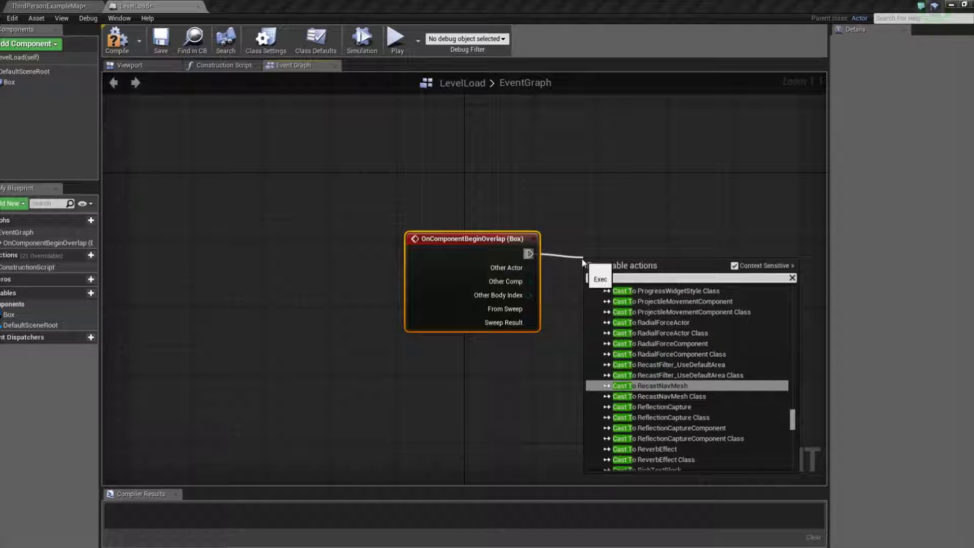
{"action": "scroll", "coordinate": [583, 261], "scroll_direction": "up", "scroll_amount": 10}
{"action": "type", "text": "th"}
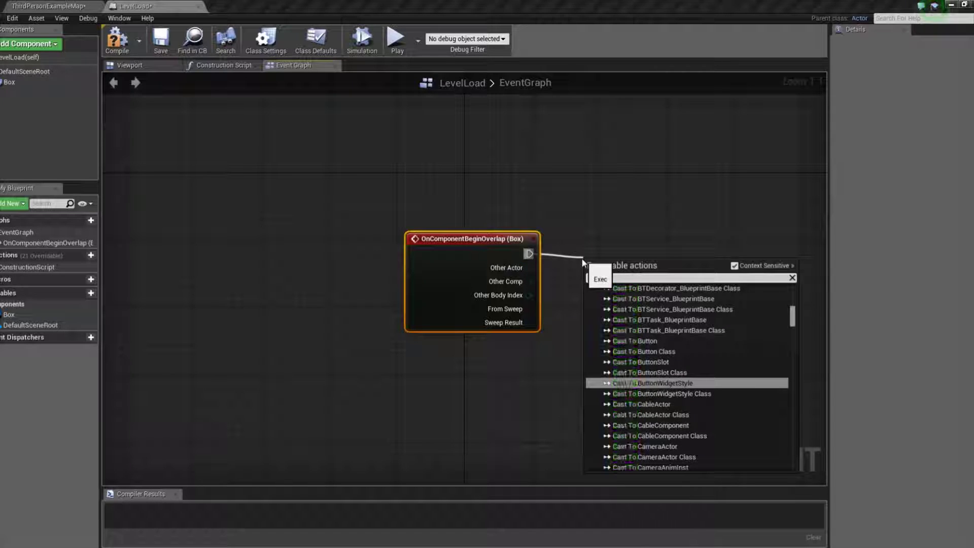
{"action": "scroll", "coordinate": [675, 401], "scroll_direction": "down", "scroll_amount": 2}
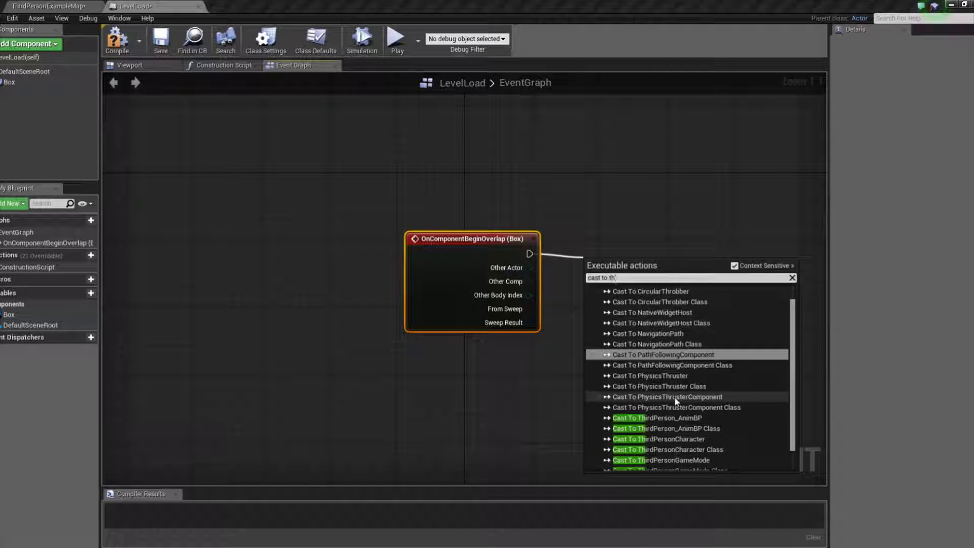
{"action": "left_click", "coordinate": [672, 424]}
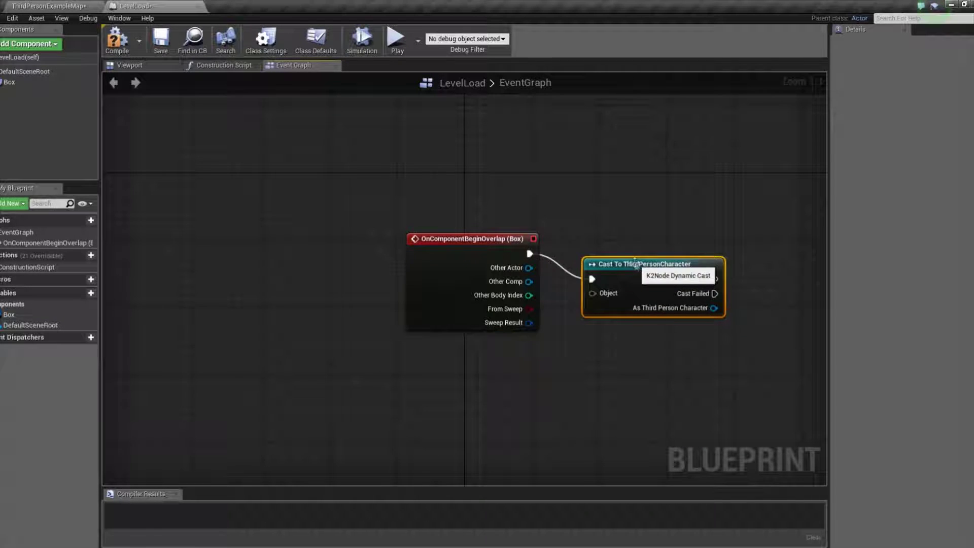
{"action": "left_click_drag", "start_coordinate": [641, 267], "coordinate": [631, 244]}
{"action": "left_click_drag", "start_coordinate": [530, 268], "coordinate": [584, 268]}
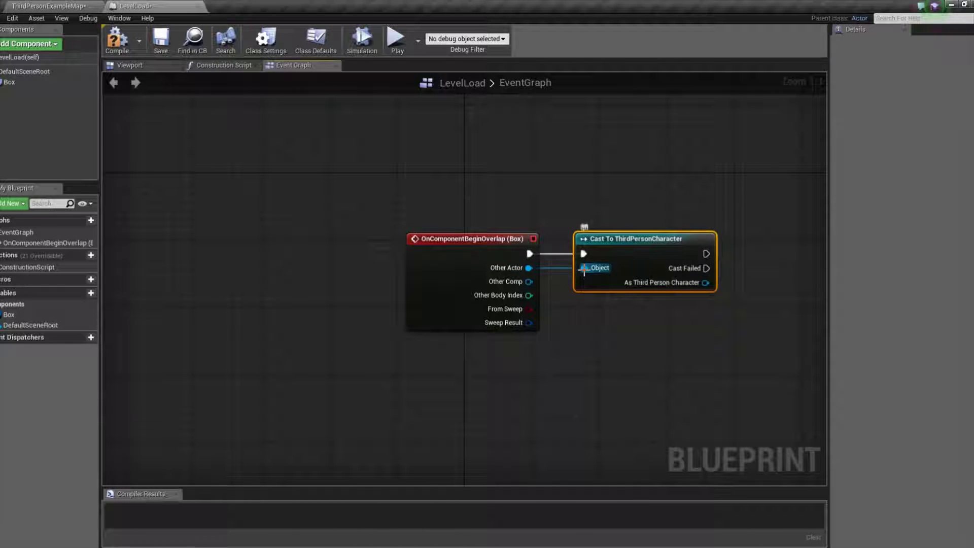
{"action": "right_click_drag", "start_coordinate": [739, 245], "coordinate": [556, 255]}
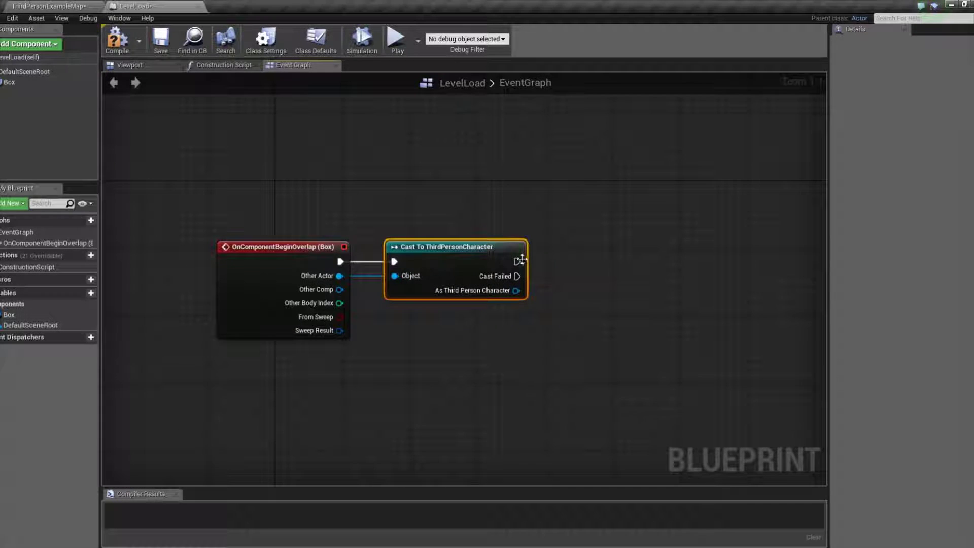
Step: Add a DoOnce node after the cast's success output and line it up with the wire
{"action": "left_click_drag", "start_coordinate": [518, 261], "coordinate": [567, 259]}
{"action": "type", "text": "d"}
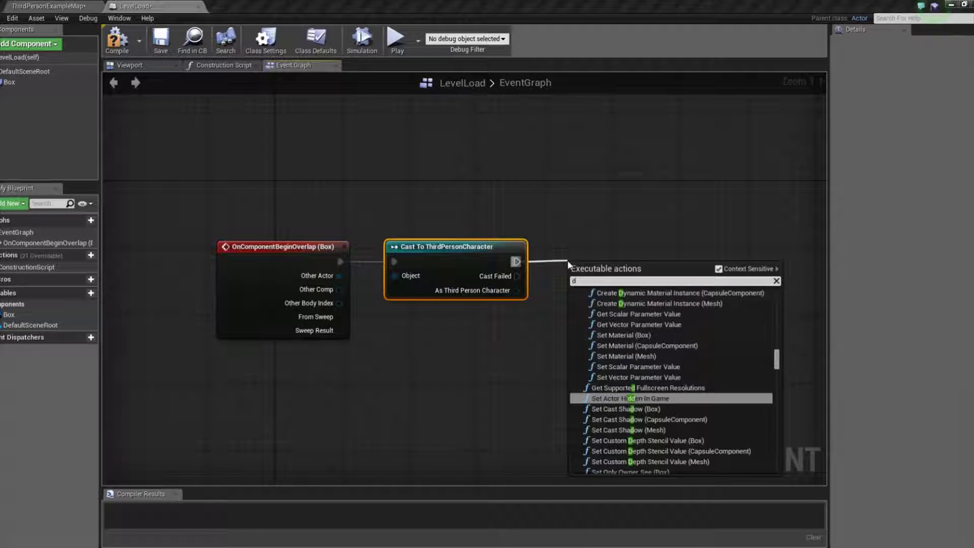
{"action": "type", "text": "o"}
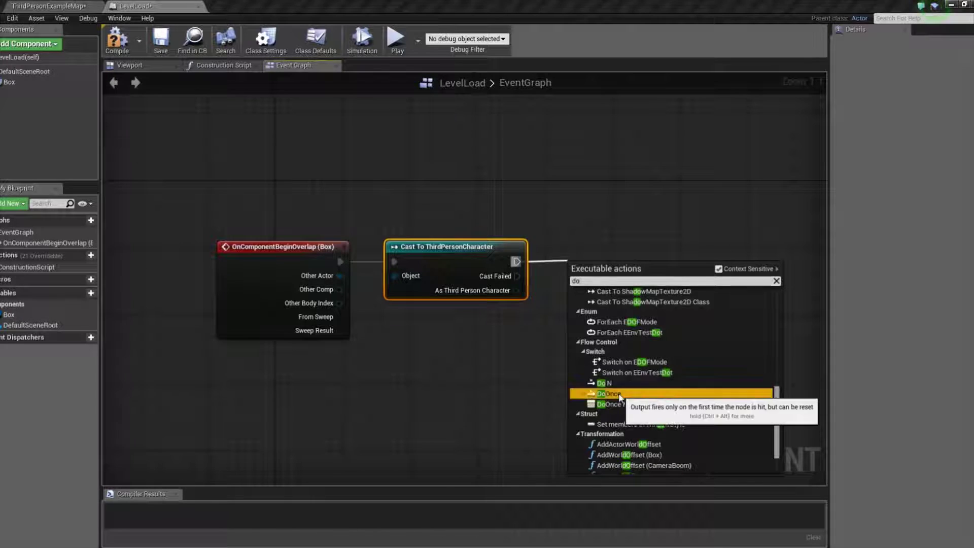
{"action": "left_click", "coordinate": [609, 394]}
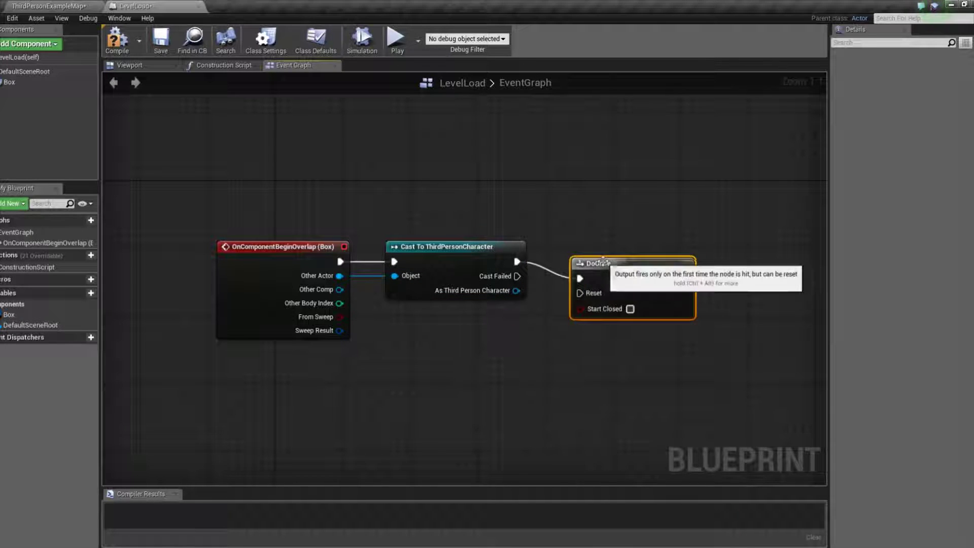
{"action": "left_click_drag", "start_coordinate": [598, 264], "coordinate": [598, 247]}
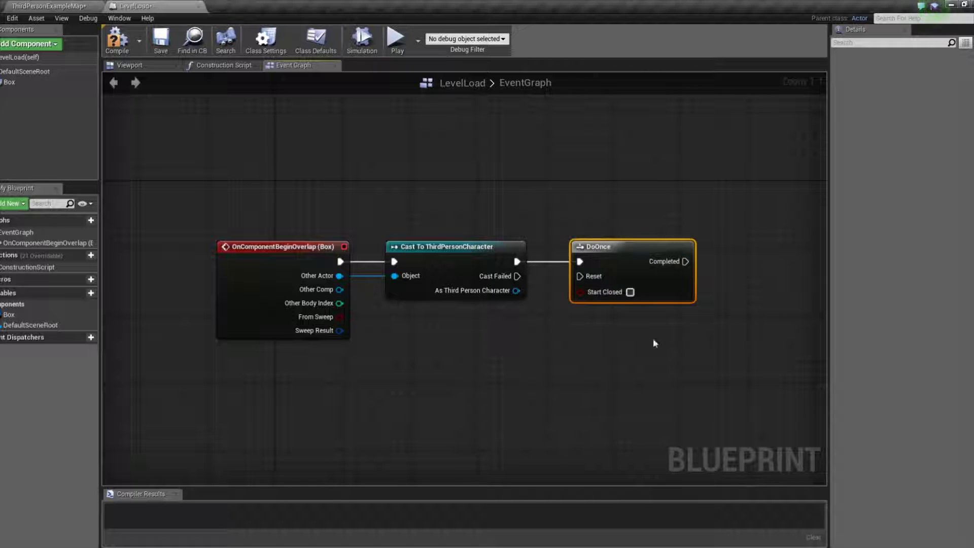
{"action": "left_click_drag", "start_coordinate": [686, 261], "coordinate": [731, 263]}
{"action": "type", "text": "p"}
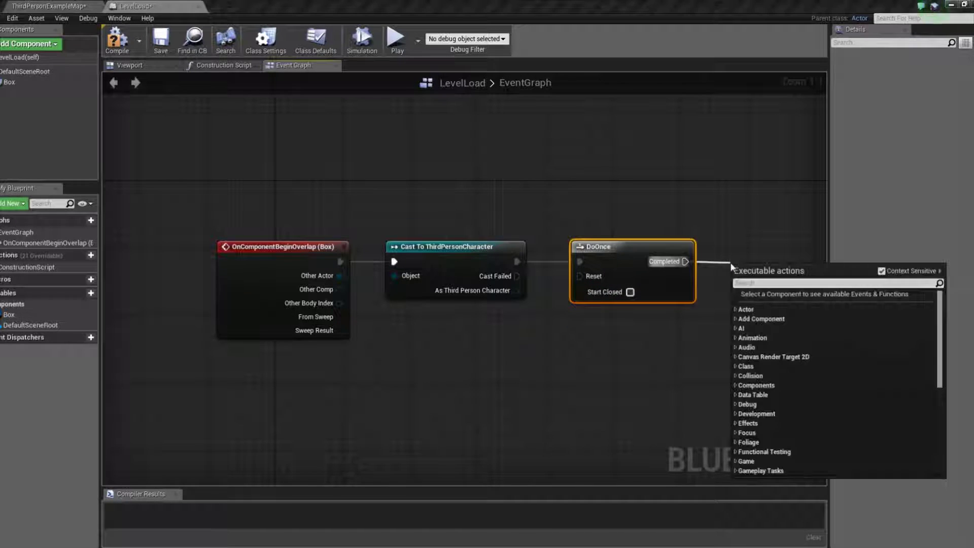
{"action": "type", "text": "ri"}
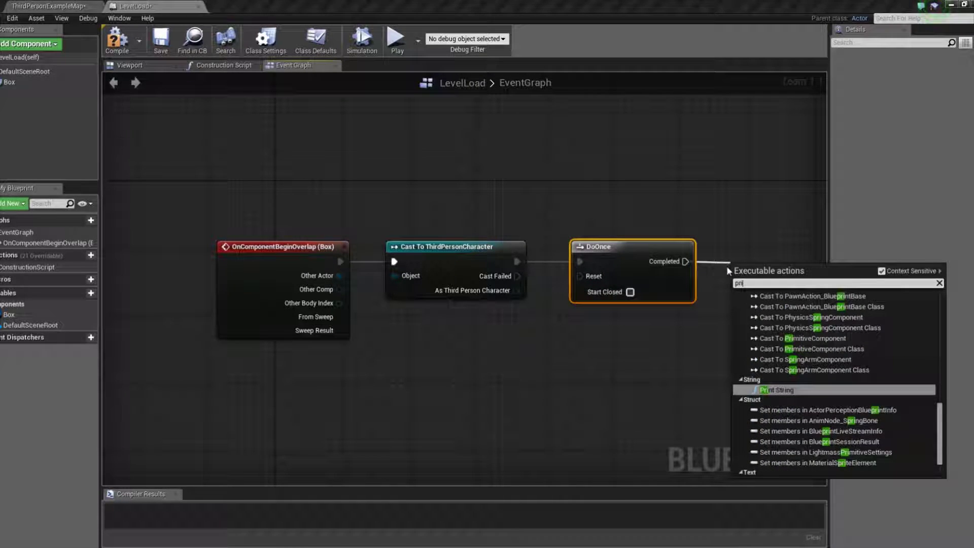
Step: Add a Print String after DoOnce's Completed pin with In String 'Level Complete'
{"action": "left_click", "coordinate": [781, 390]}
{"action": "right_click_drag", "start_coordinate": [802, 391], "coordinate": [615, 285]}
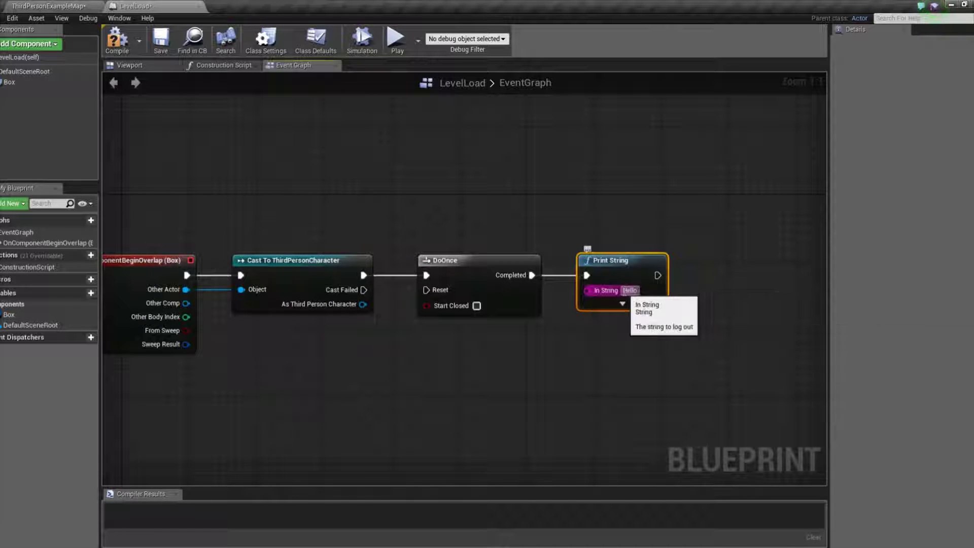
{"action": "type", "text": "L"}
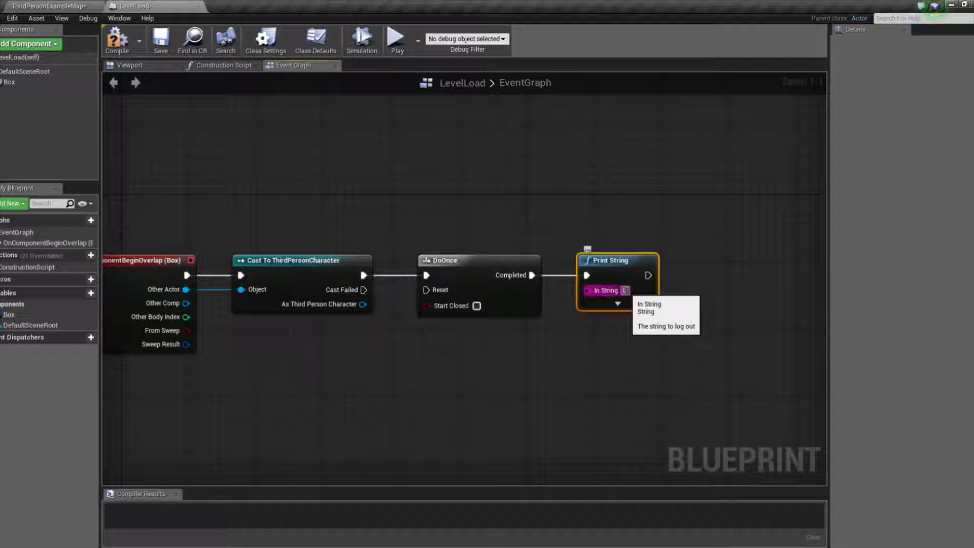
{"action": "type", "text": "evel Complete"}
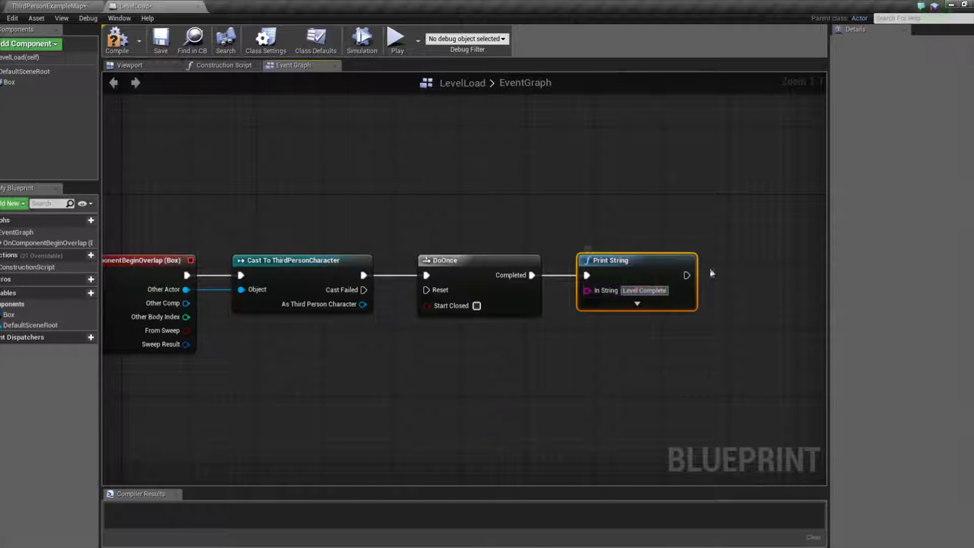
{"action": "right_click_drag", "start_coordinate": [678, 273], "coordinate": [519, 273]}
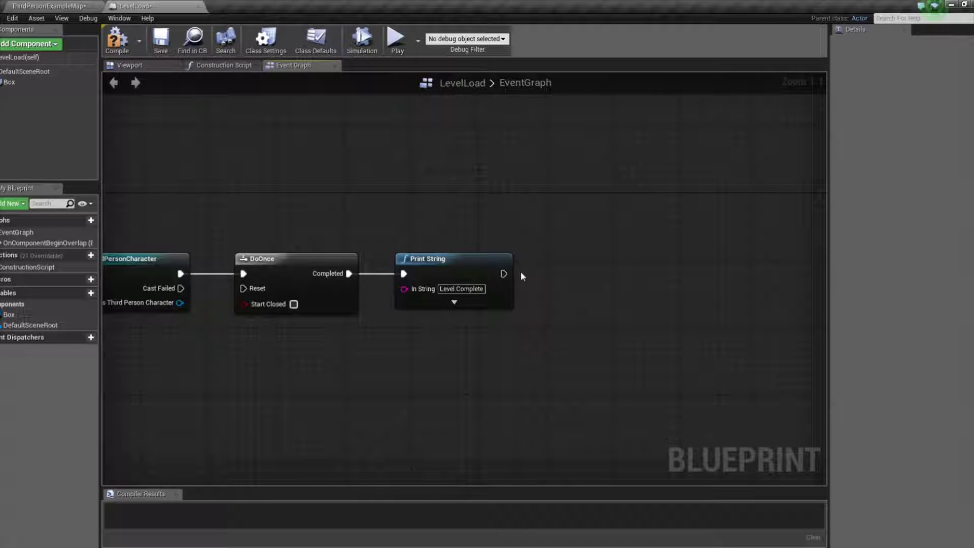
{"action": "left_click_drag", "start_coordinate": [504, 273], "coordinate": [558, 272]}
Step: Add a Delay node after the Print String with Duration 1
{"action": "type", "text": "del"}
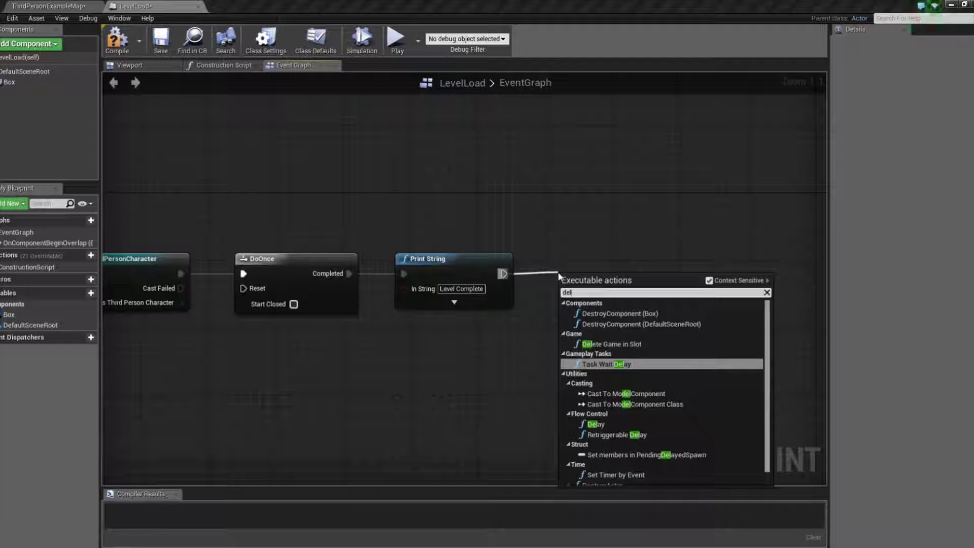
{"action": "left_click", "coordinate": [600, 424]}
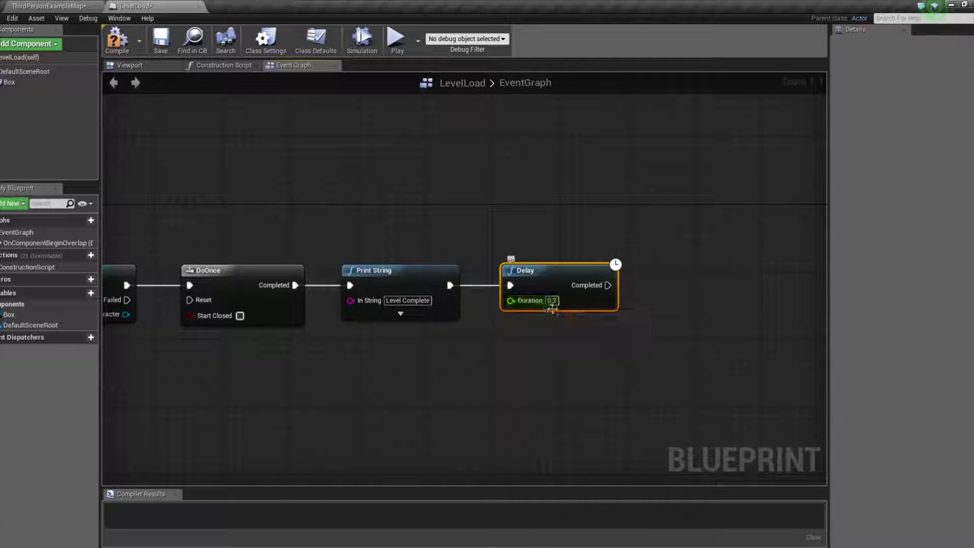
{"action": "left_click", "coordinate": [552, 304]}
{"action": "type", "text": "1"}
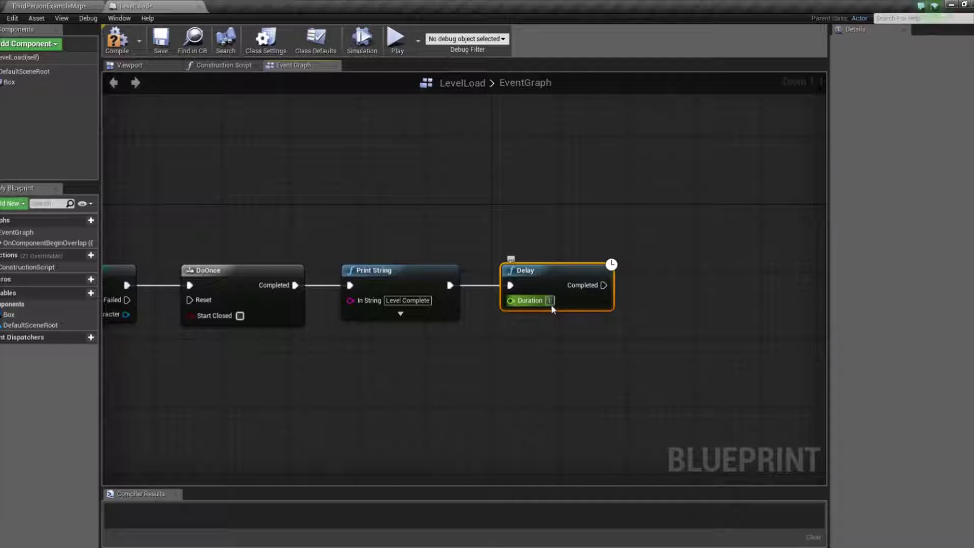
{"action": "key", "text": "Return"}
{"action": "right_click_drag", "start_coordinate": [611, 335], "coordinate": [507, 323]}
{"action": "left_click_drag", "start_coordinate": [503, 276], "coordinate": [557, 279]}
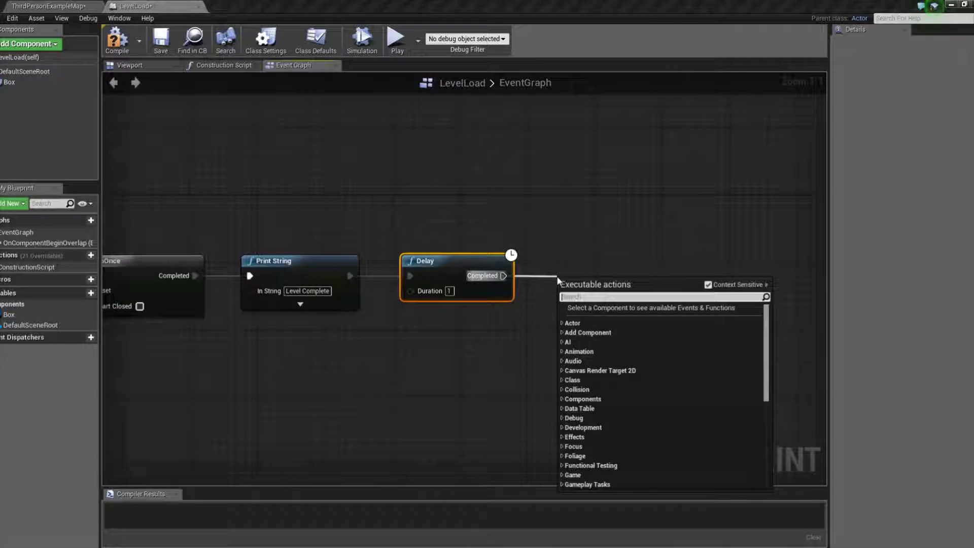
Step: Add a Print String after the Delay reading 'Next level will load in 3'
{"action": "type", "text": "prin"}
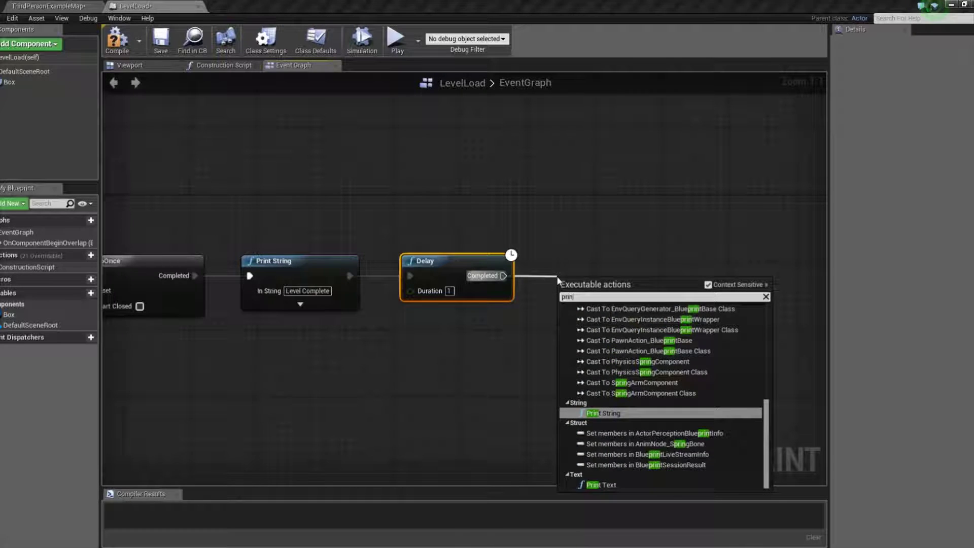
{"action": "key", "text": "Return"}
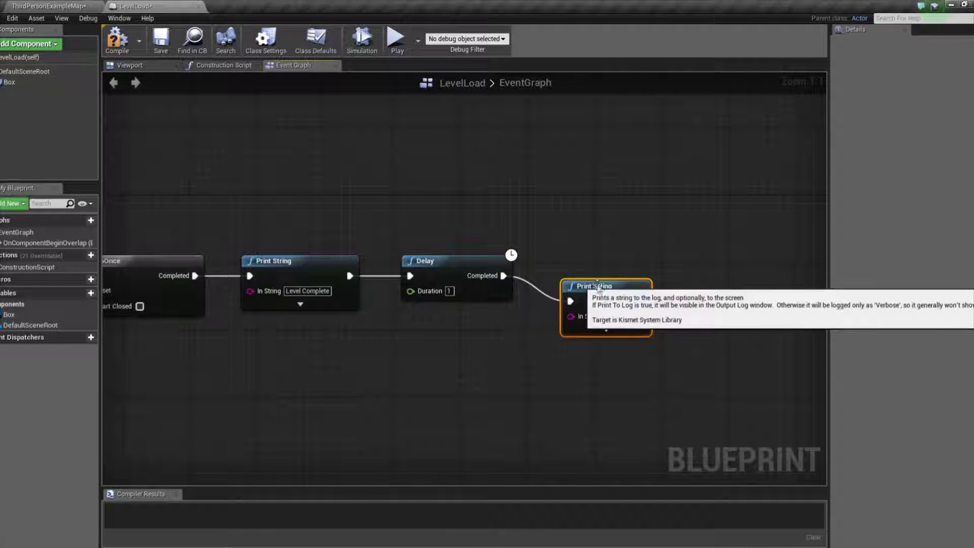
{"action": "left_click_drag", "start_coordinate": [609, 286], "coordinate": [608, 261]}
{"action": "left_click", "coordinate": [613, 292]}
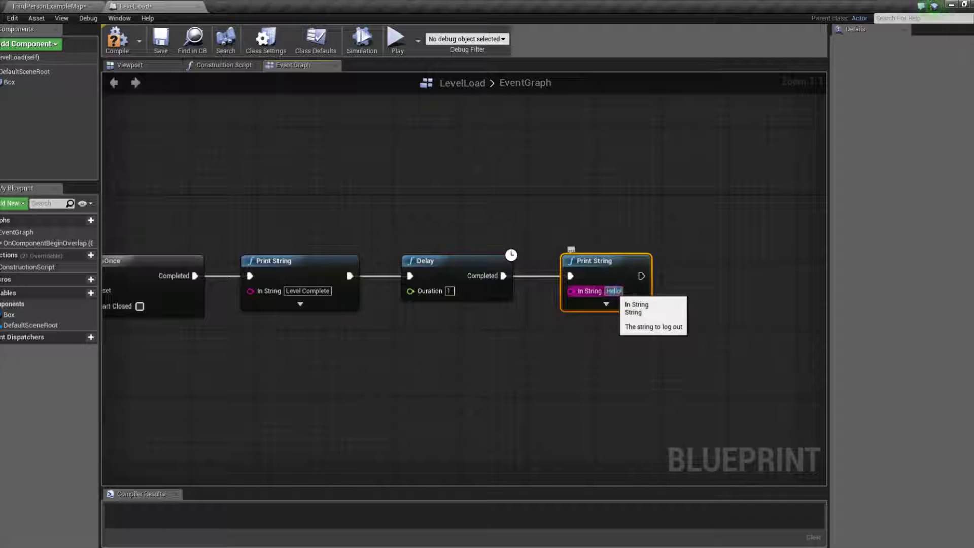
{"action": "type", "text": "Next level w"}
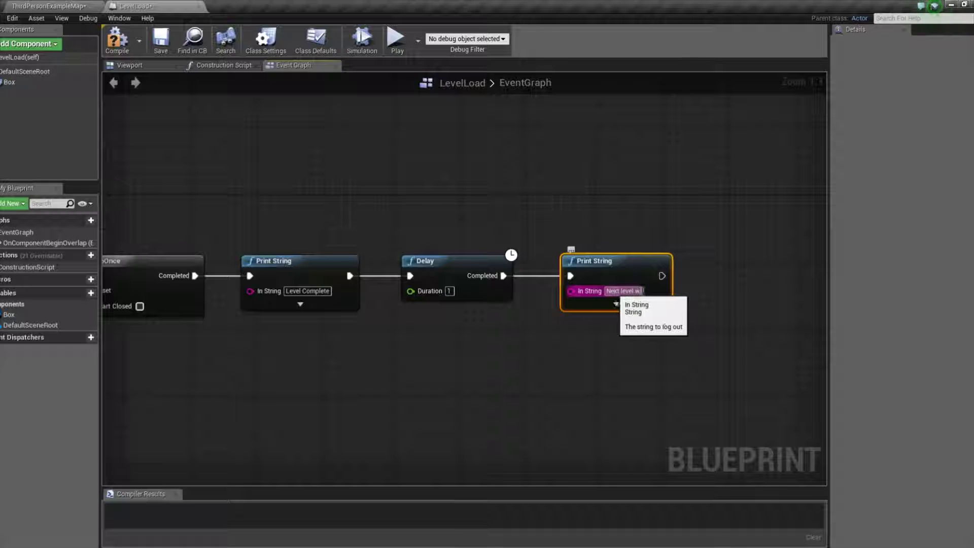
{"action": "type", "text": "ill load in 3"}
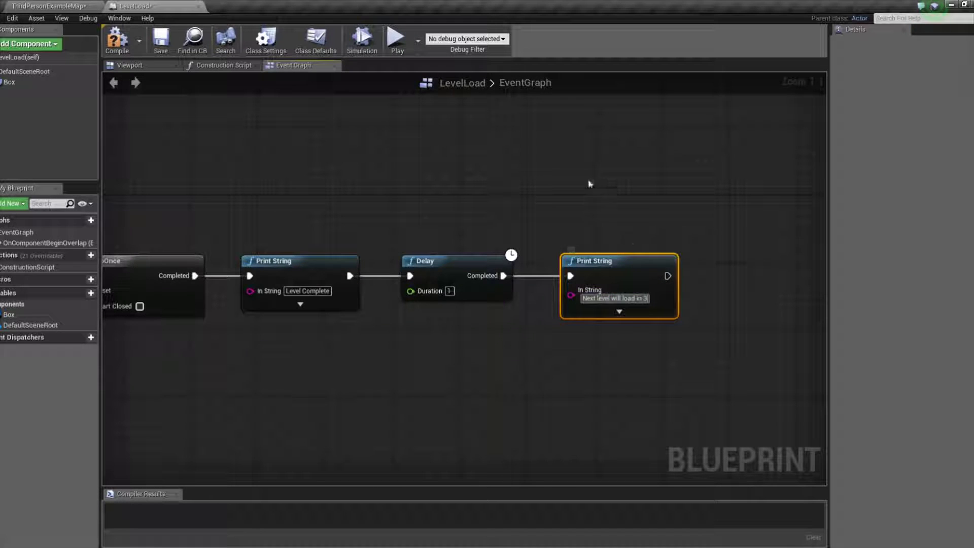
Step: Duplicate the Delay twice, stacking the copies below the original
{"action": "left_click", "coordinate": [444, 269]}
{"action": "right_click", "coordinate": [443, 267]}
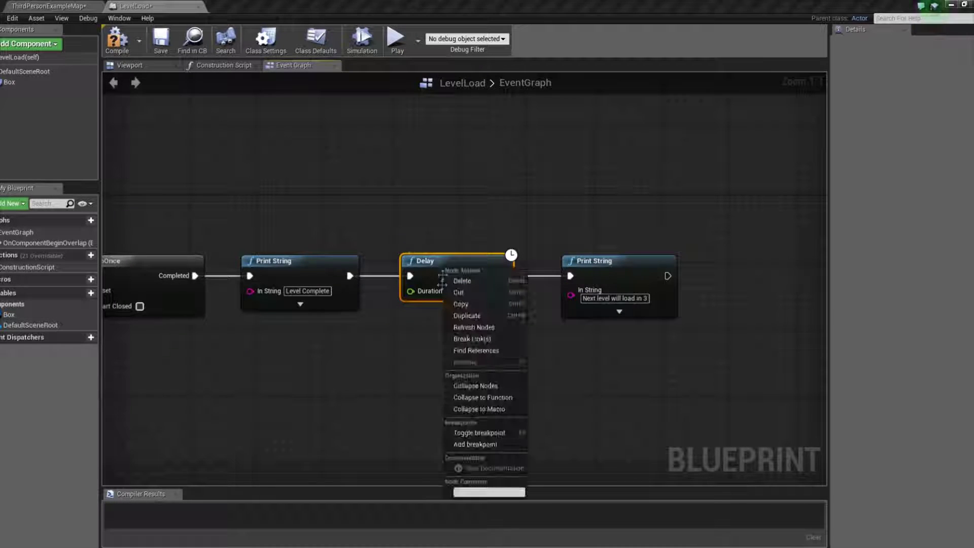
{"action": "left_click", "coordinate": [460, 319]}
{"action": "mouse_move", "coordinate": [488, 296]}
{"action": "left_mouse_down"}
{"action": "mouse_move", "coordinate": [478, 311]}
{"action": "mouse_move", "coordinate": [485, 336]}
{"action": "left_mouse_up"}
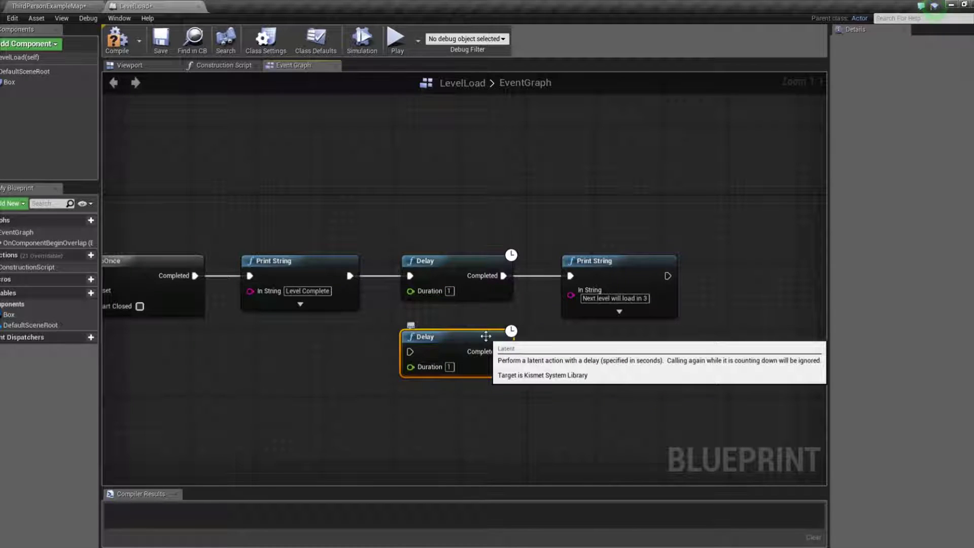
{"action": "key", "text": "ctrl+w"}
{"action": "left_click_drag", "start_coordinate": [553, 347], "coordinate": [474, 400]}
Step: Duplicate the Print String twice below it, changing the middle message to 'Next level will load in 2'
{"action": "left_click", "coordinate": [599, 272]}
{"action": "key", "text": "ctrl+w"}
{"action": "mouse_move", "coordinate": [598, 274]}
{"action": "left_mouse_down"}
{"action": "mouse_move", "coordinate": [723, 338]}
{"action": "mouse_move", "coordinate": [640, 341]}
{"action": "mouse_move", "coordinate": [612, 415]}
{"action": "left_mouse_up"}
{"action": "key", "text": "ctrl+w"}
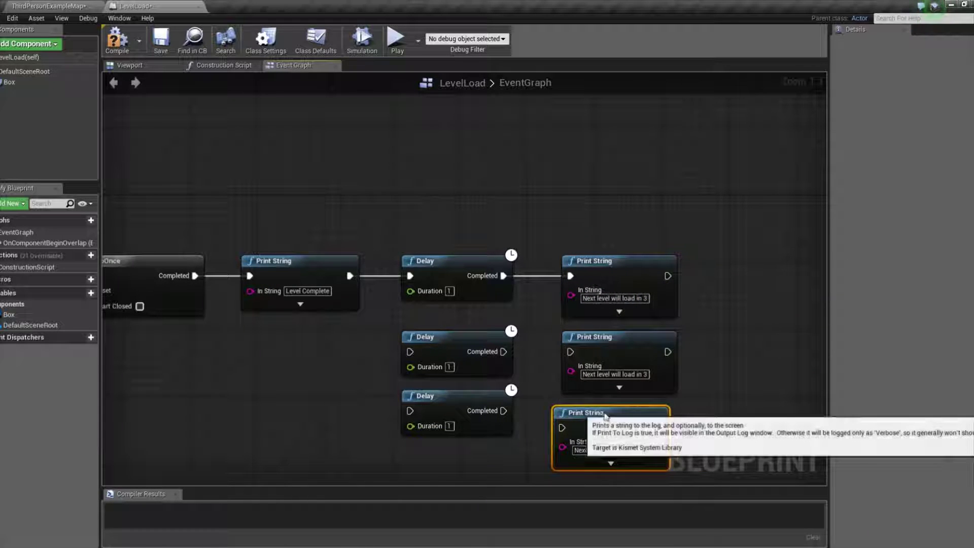
{"action": "double_click", "coordinate": [644, 374]}
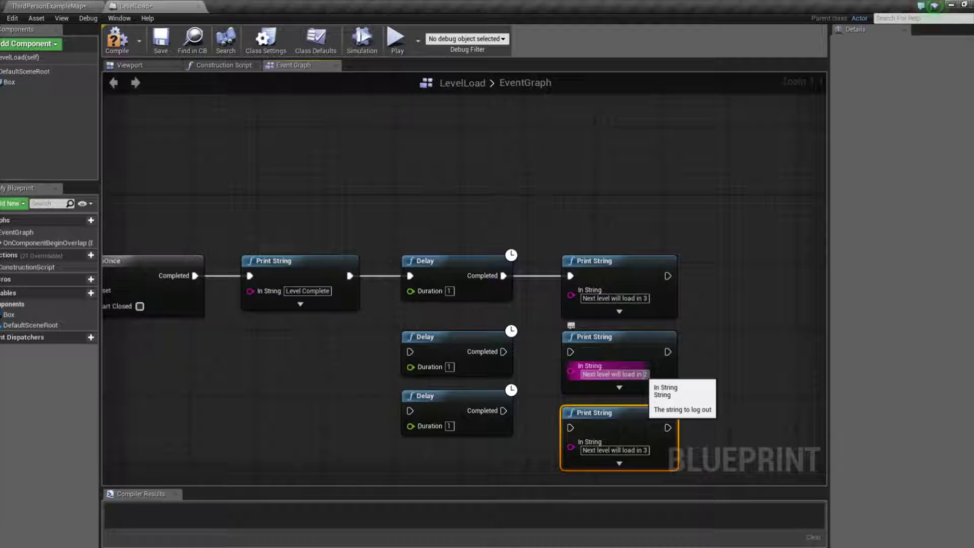
{"action": "key", "text": "Return"}
{"action": "right_click_drag", "start_coordinate": [509, 377], "coordinate": [504, 286]}
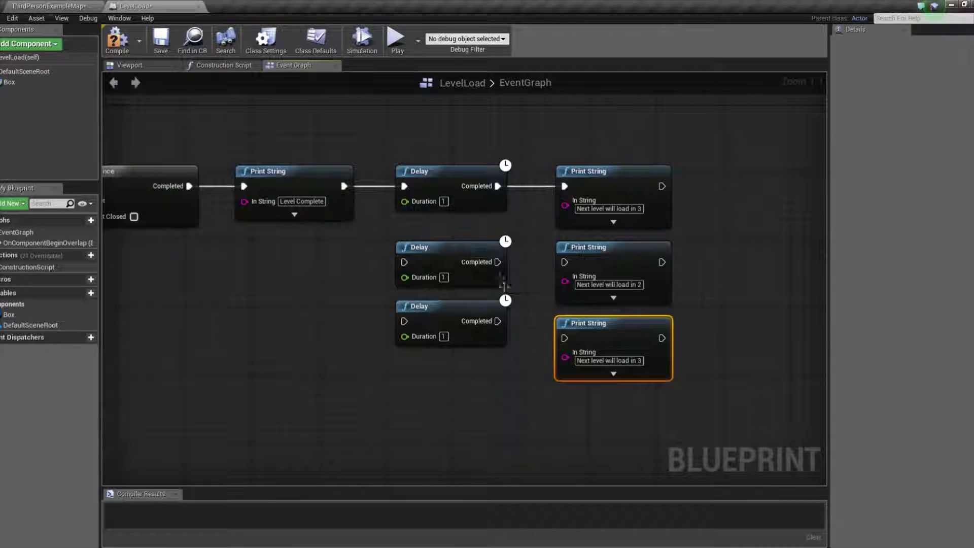
Step: Wire the Delays and Print Strings in sequence, set the last message to end in 1, and add a fourth Delay
{"action": "left_click_drag", "start_coordinate": [498, 261], "coordinate": [565, 262]}
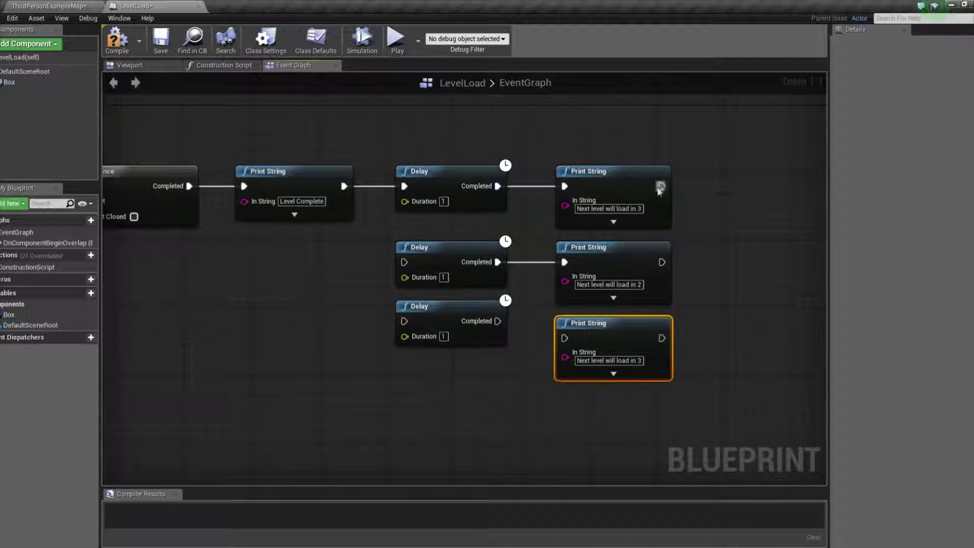
{"action": "left_click_drag", "start_coordinate": [661, 186], "coordinate": [404, 262]}
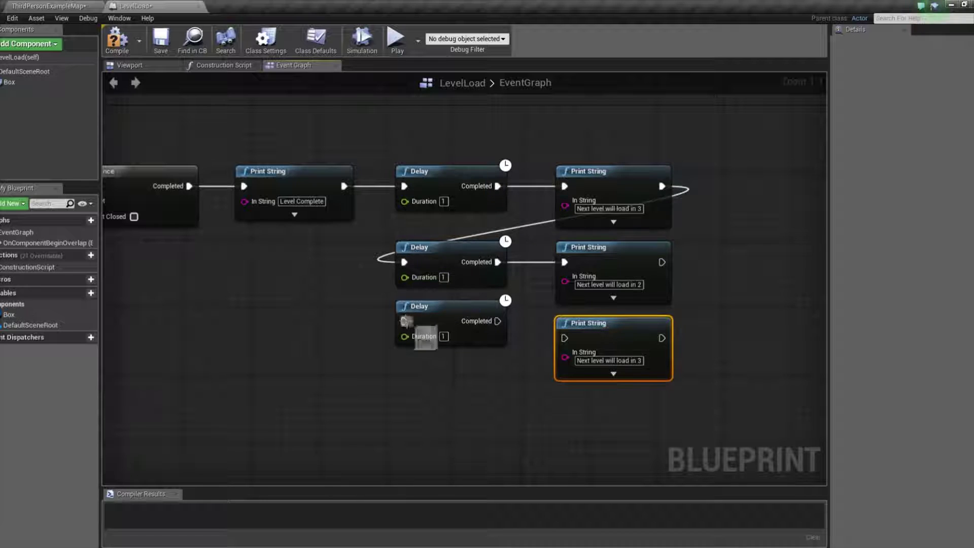
{"action": "left_click_drag", "start_coordinate": [406, 321], "coordinate": [662, 262]}
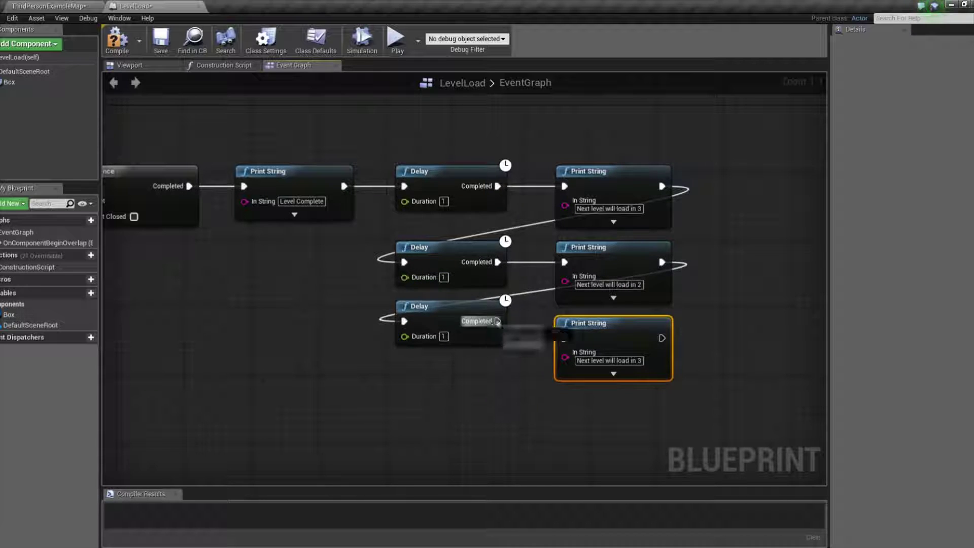
{"action": "left_click_drag", "start_coordinate": [498, 320], "coordinate": [565, 338]}
{"action": "left_click", "coordinate": [638, 358]}
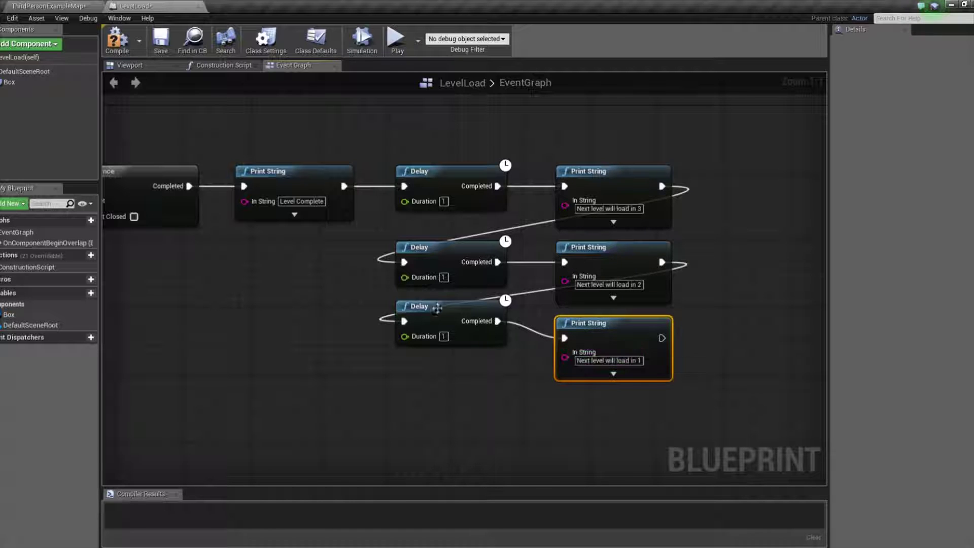
{"action": "left_click_drag", "start_coordinate": [444, 308], "coordinate": [470, 390]}
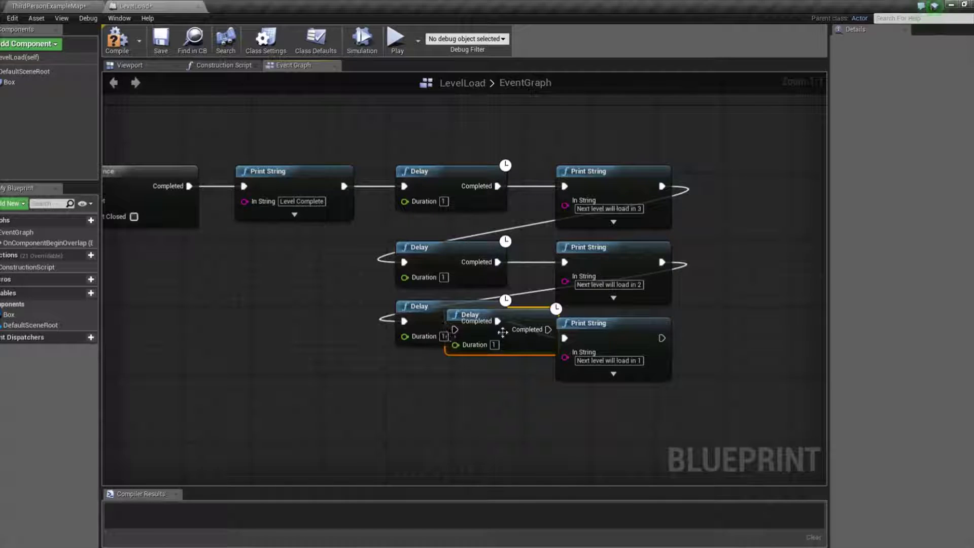
Step: Wire the fourth Delay after the last Print String
{"action": "left_click_drag", "start_coordinate": [470, 391], "coordinate": [470, 416]}
{"action": "mouse_move", "coordinate": [662, 338]}
{"action": "left_mouse_down"}
{"action": "mouse_move", "coordinate": [621, 364]}
{"action": "mouse_move", "coordinate": [413, 422]}
{"action": "left_mouse_up"}
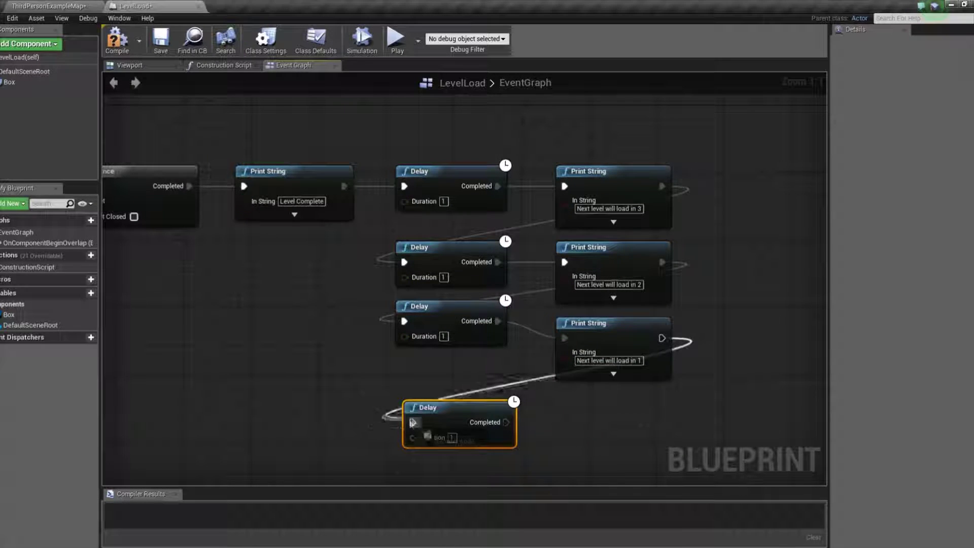
{"action": "left_click_drag", "start_coordinate": [506, 422], "coordinate": [576, 417]}
Step: Add an Open Level node with Level Name Map4 after the Delay and compile LevelLoad
{"action": "type", "text": "open"}
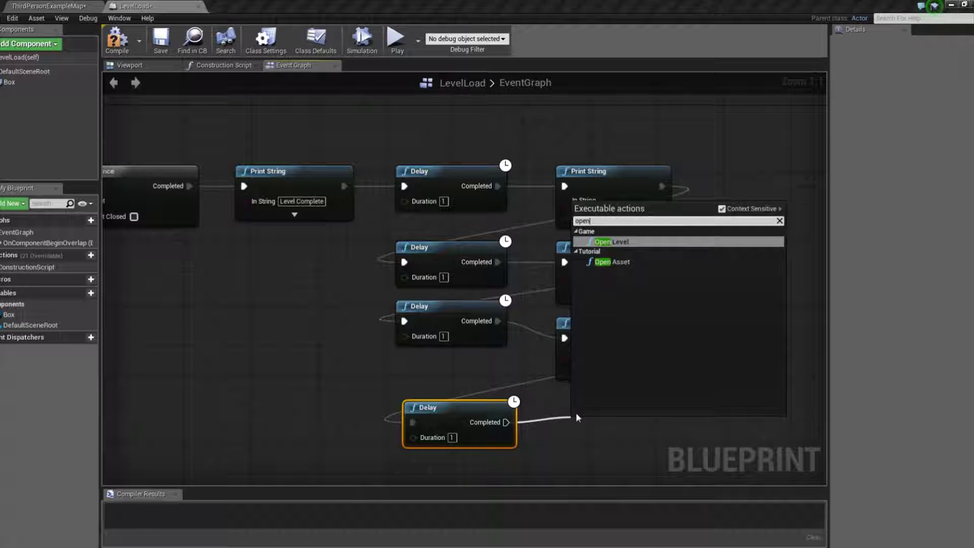
{"action": "key", "text": "Return"}
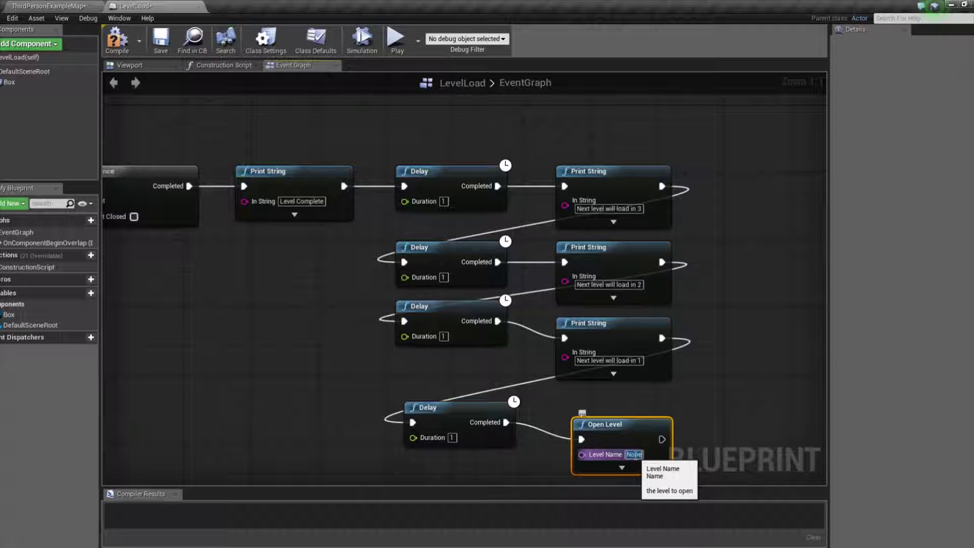
{"action": "type", "text": "Mila"}
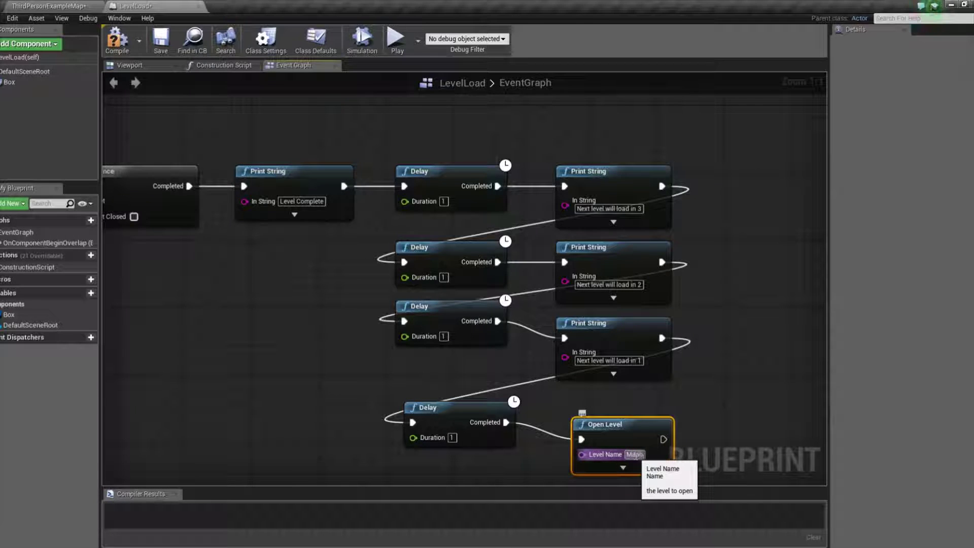
{"action": "key", "text": "Return"}
{"action": "left_click", "coordinate": [730, 352]}
{"action": "left_click", "coordinate": [117, 40]}
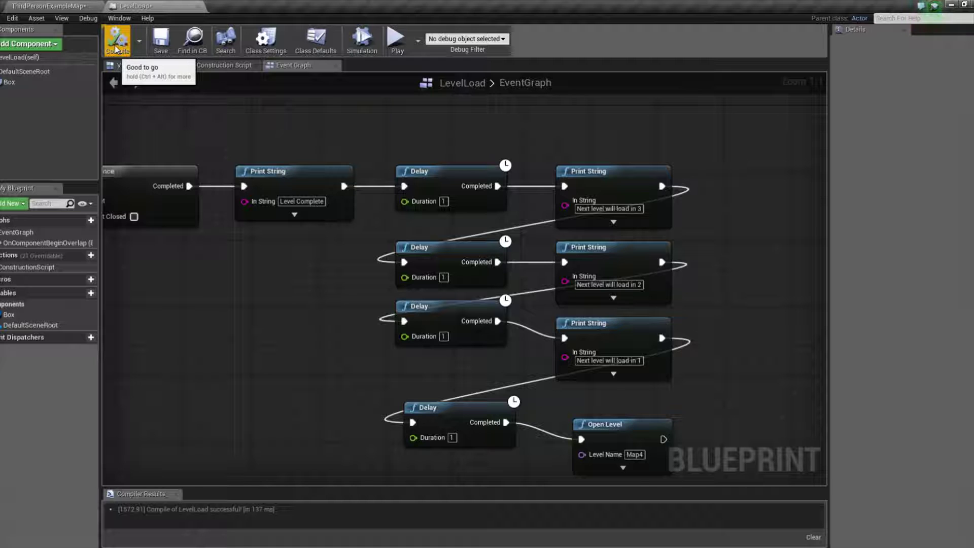
Step: Save the compiled LevelLoad blueprint
{"action": "left_click", "coordinate": [164, 44]}
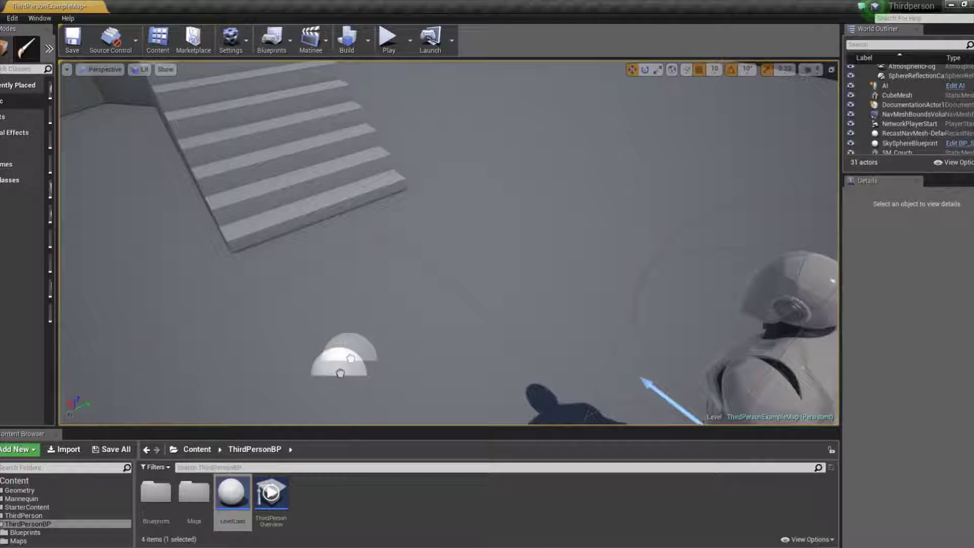
Step: Drop a LevelLoad actor onto the floor near the stairs in ThirdPersonExampleMap
{"action": "left_click_drag", "start_coordinate": [411, 290], "coordinate": [413, 290]}
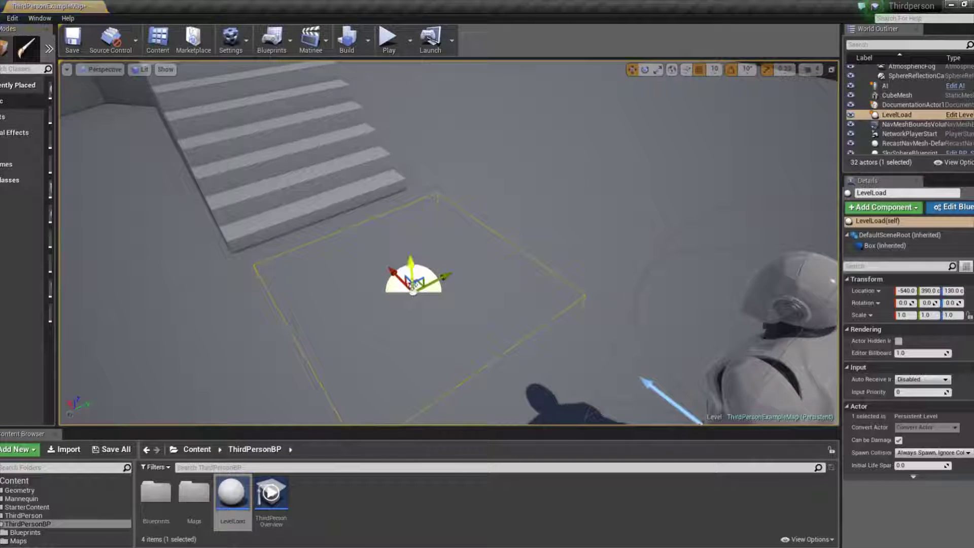